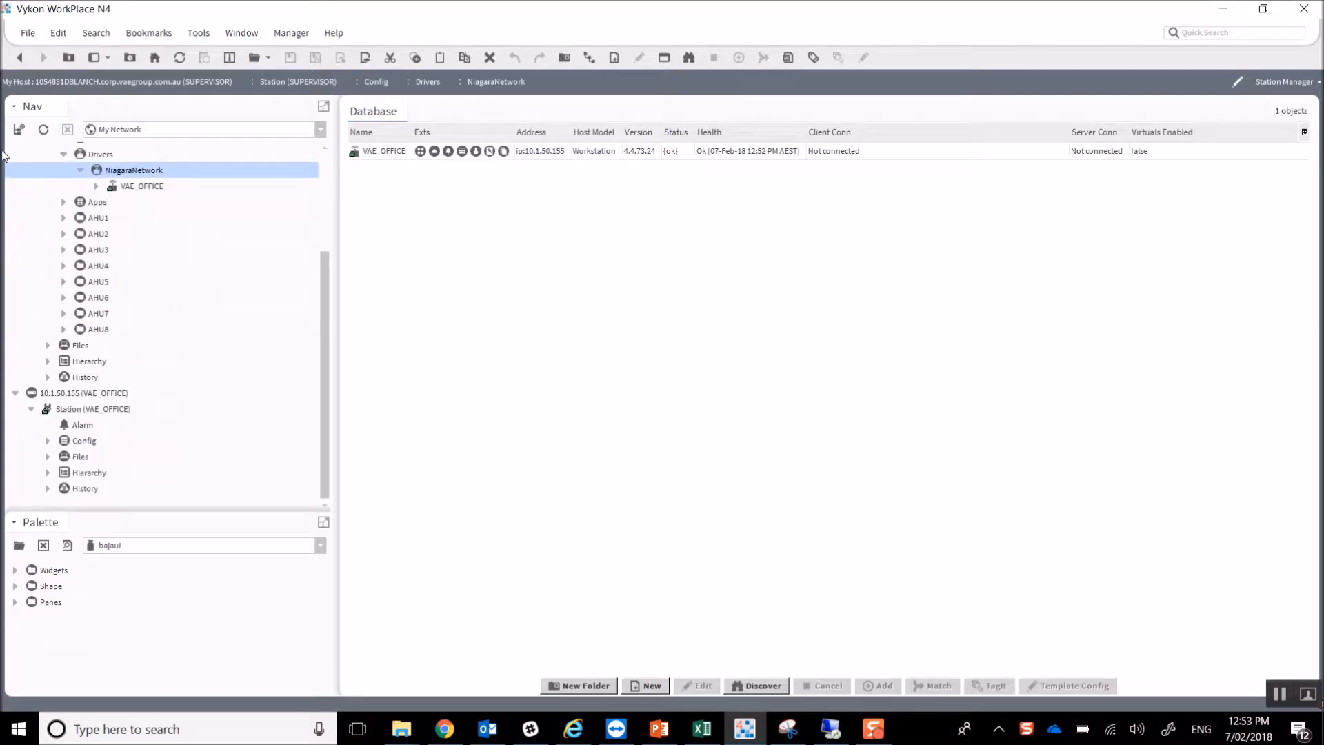
# Open the Points of VAE_OFFICE in the supervisor's NiagaraNetwork and bring up point discovery
pyautogui.click(95, 186)
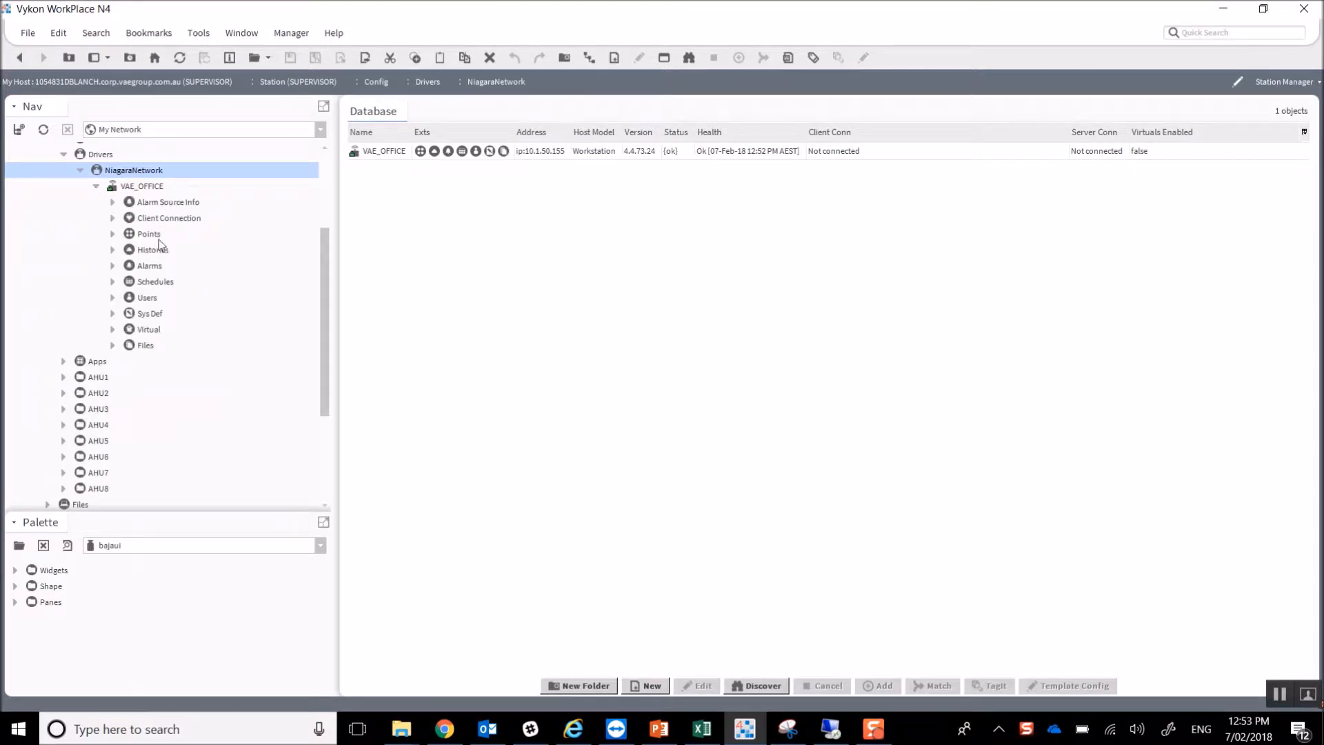
pyautogui.doubleClick(151, 235)
pyautogui.click(842, 686)
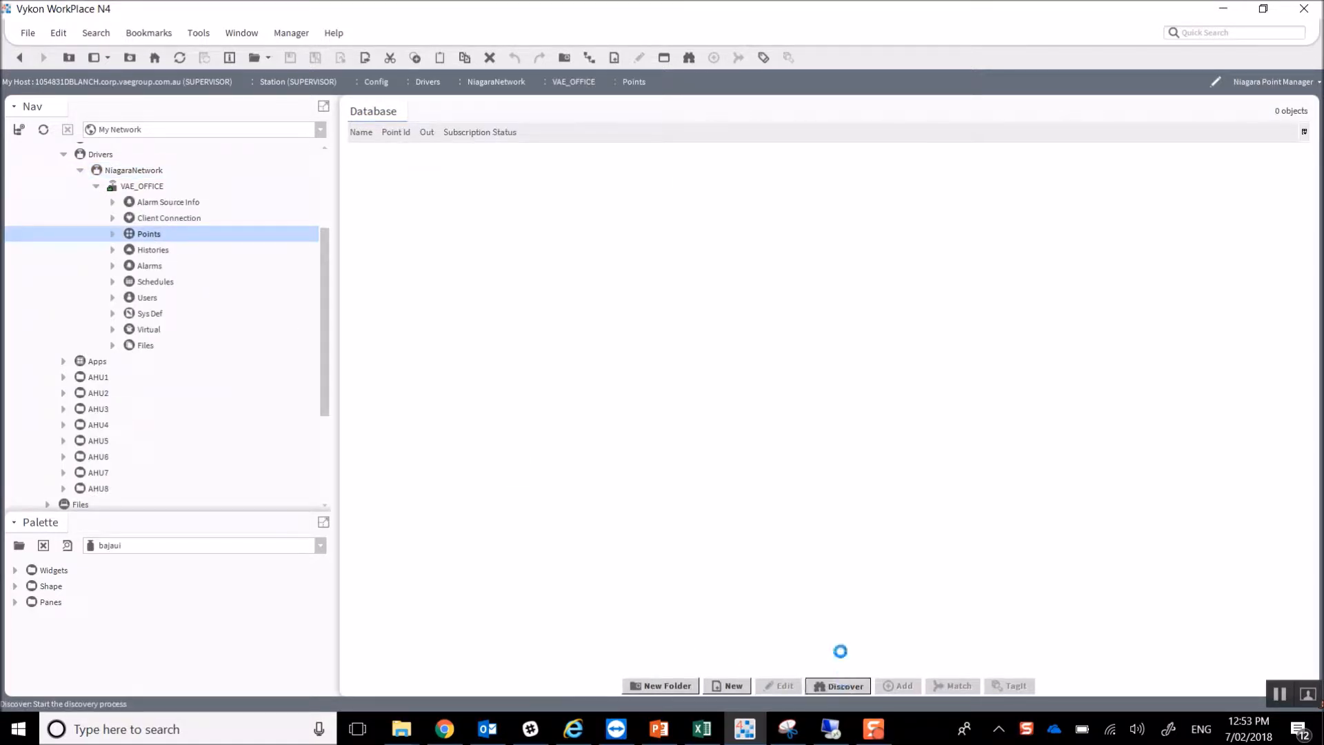
pyautogui.click(701, 416)
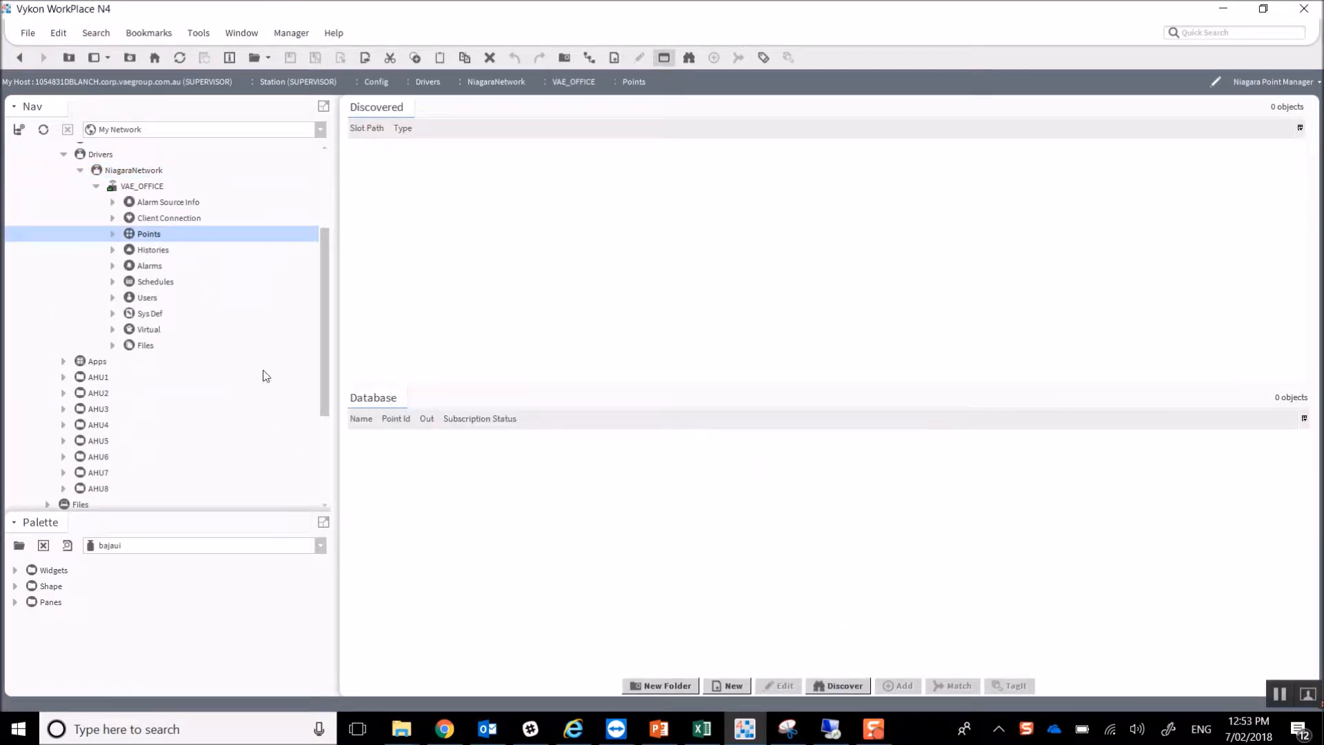
pyautogui.click(96, 186)
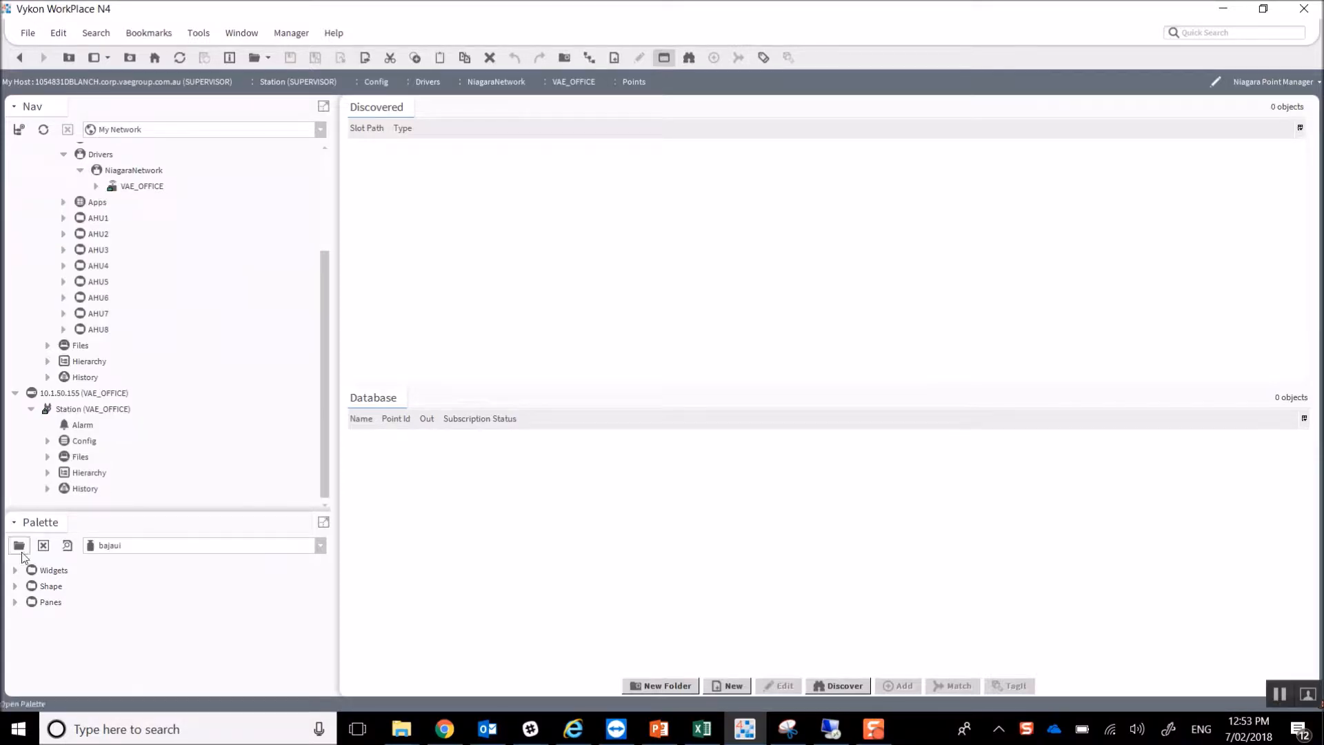
# Open the exportTags palette
pyautogui.click(20, 546)
pyautogui.write('ex')
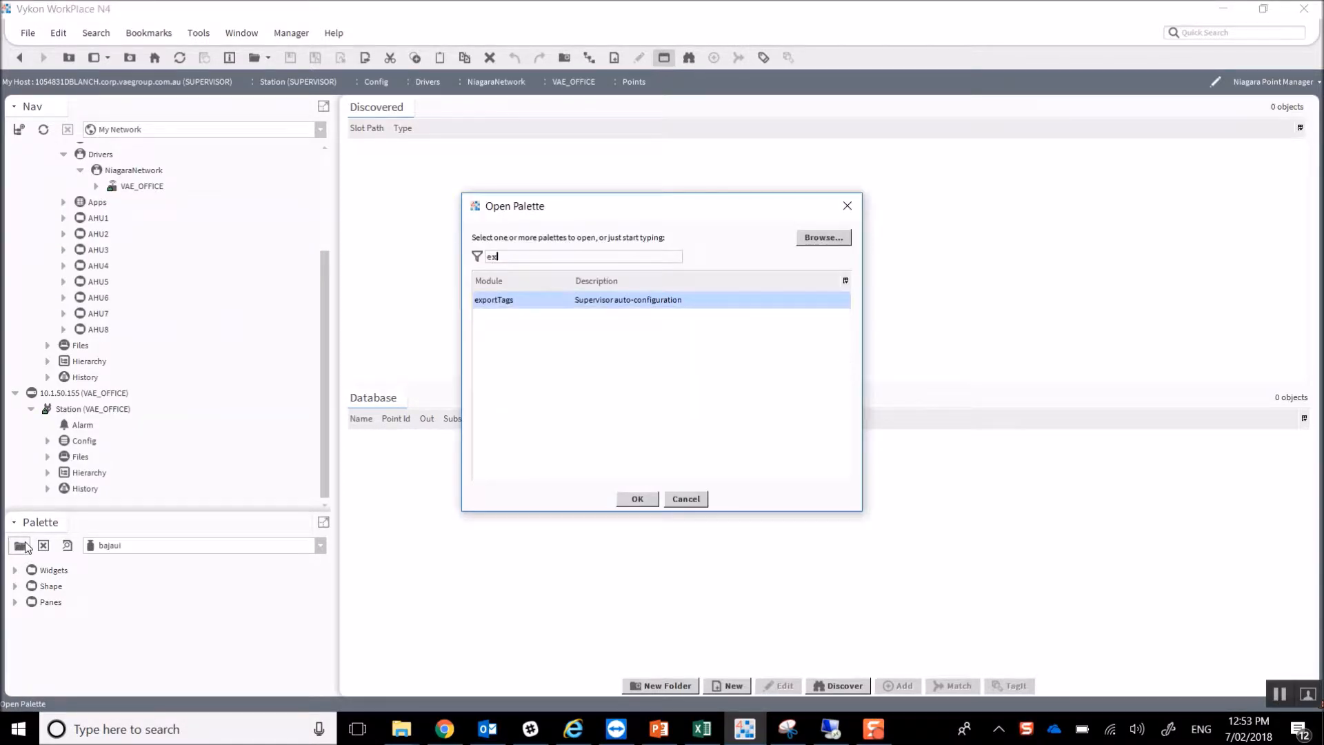
pyautogui.doubleClick(526, 301)
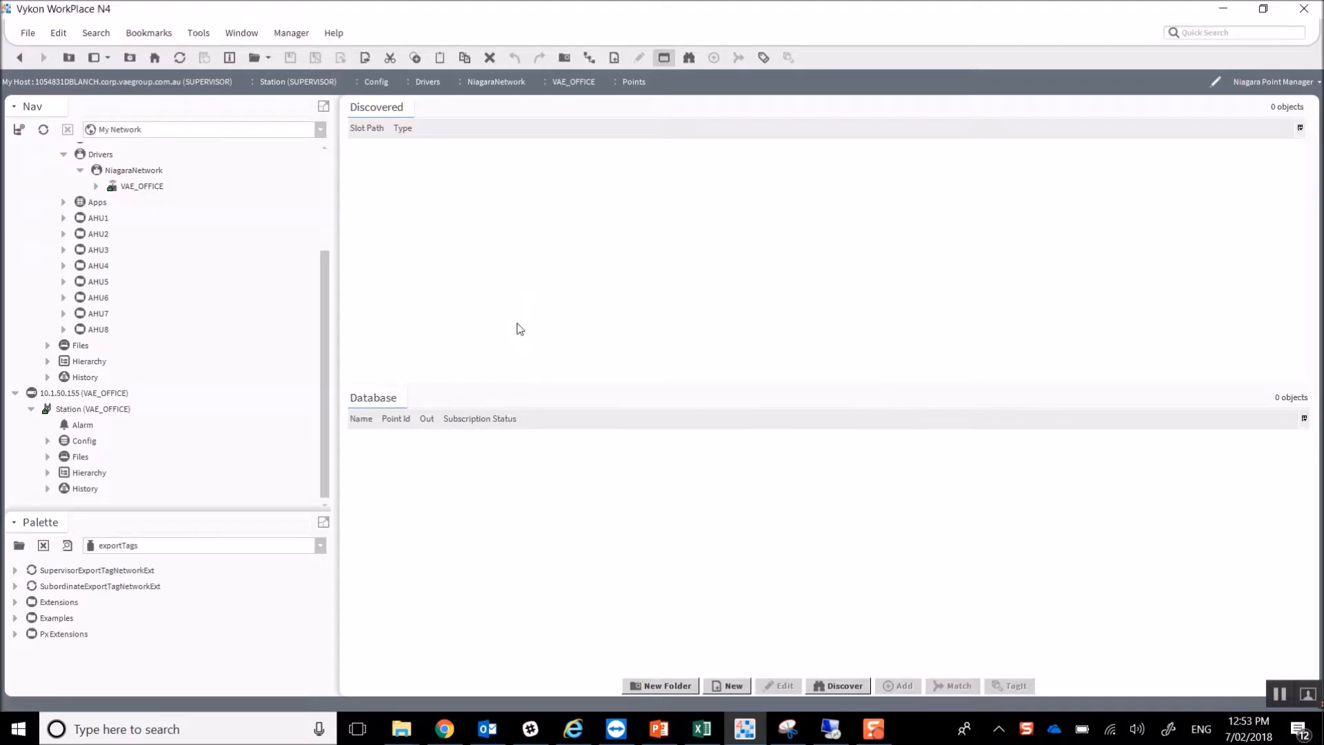
# Add SupervisorExportTagNetworkExt to the supervisor station's NiagaraNetwork and open its property sheet
pyautogui.click(82, 572)
pyautogui.click(84, 587)
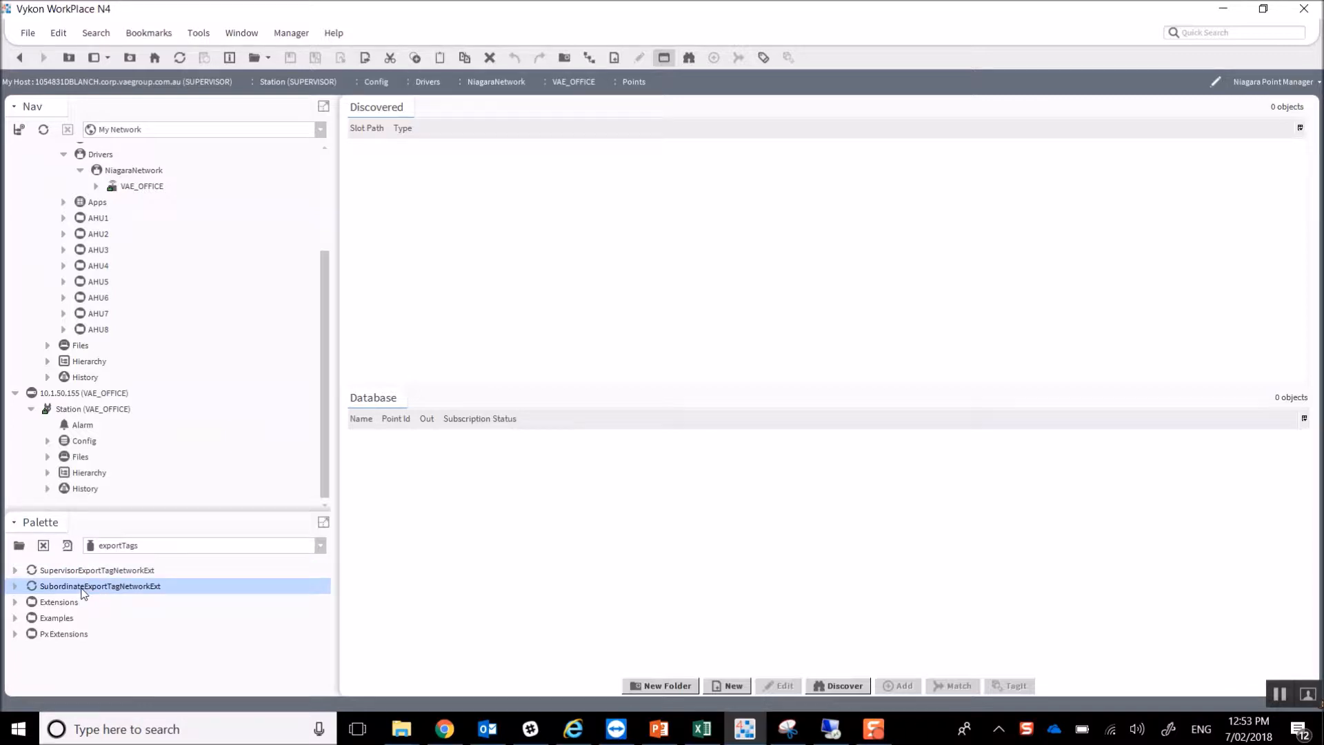
pyautogui.moveTo(83, 573); pyautogui.dragTo(144, 173)
pyautogui.click(629, 378)
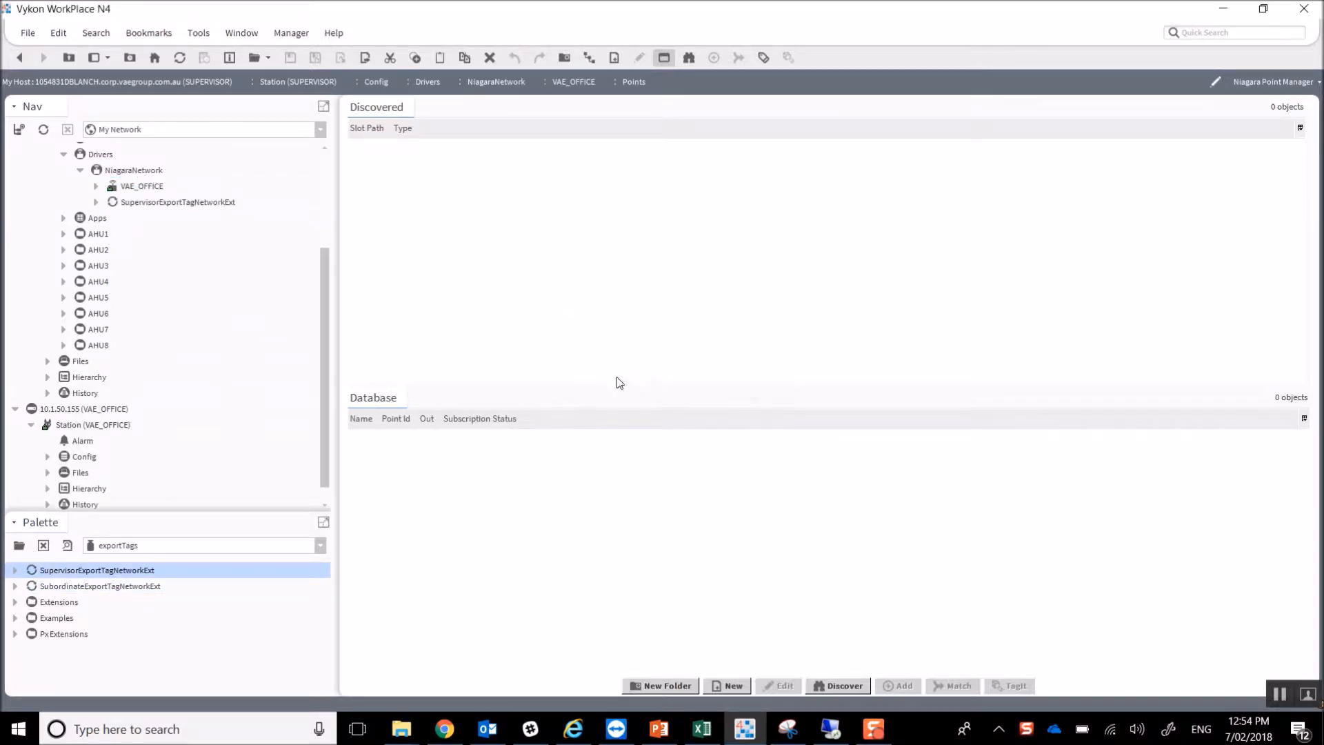
pyautogui.doubleClick(205, 202)
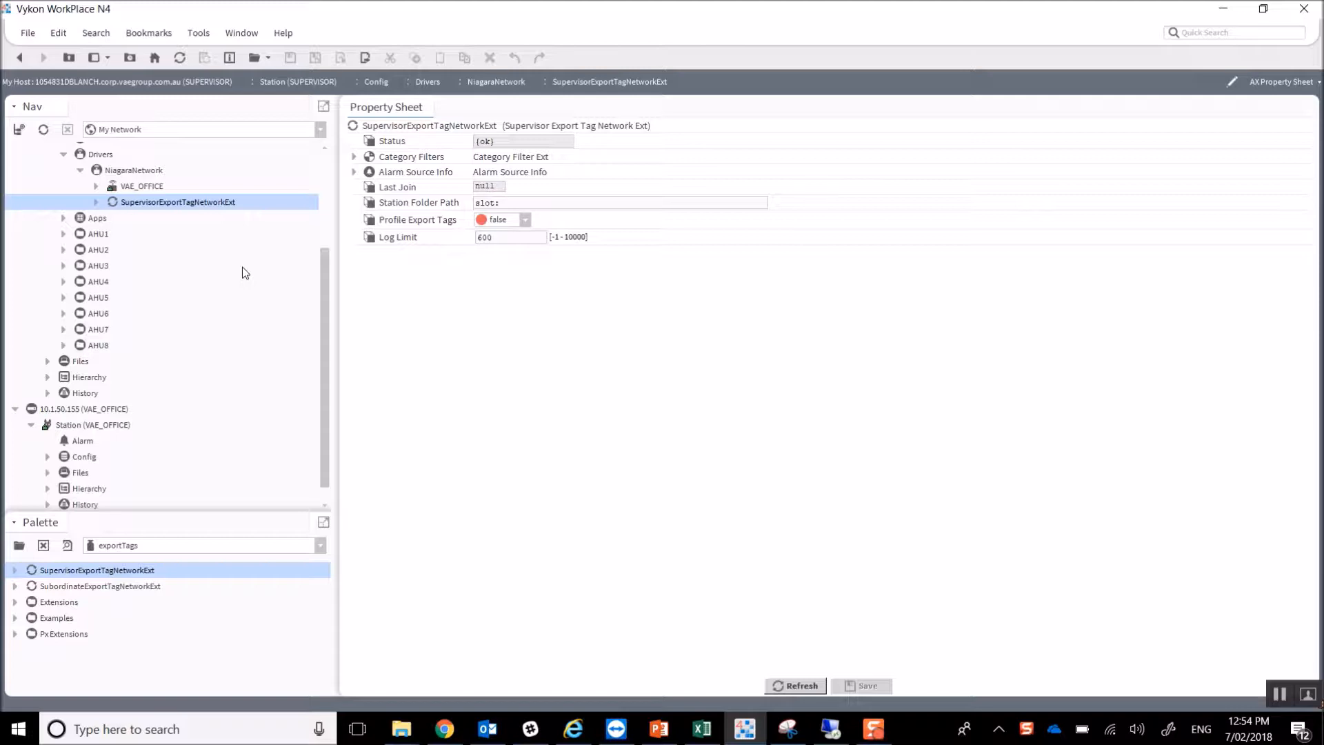
# Open the NiagaraNetwork under Config > Drivers of the VAE_OFFICE station and select its SUPERVISOR entry
pyautogui.scroll(2, 231, 257)
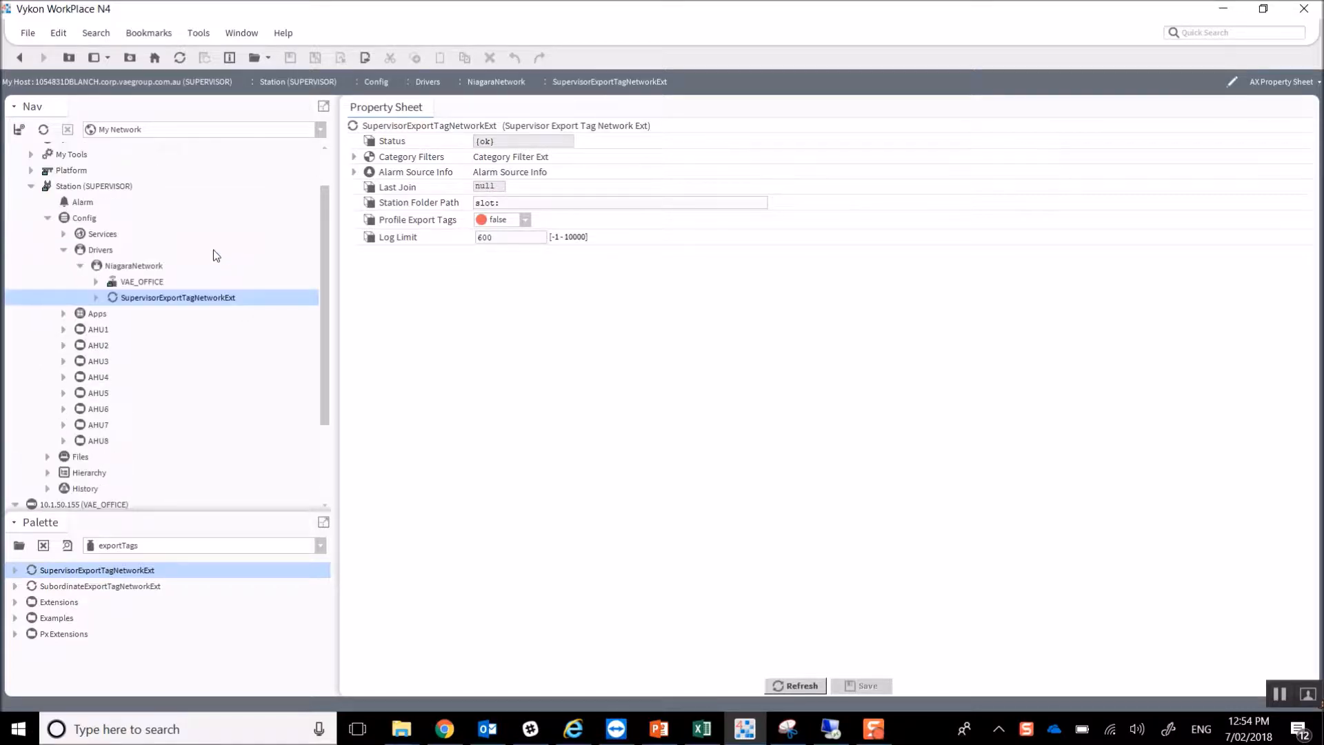
pyautogui.click(121, 186)
pyautogui.scroll(-3, 176, 292)
pyautogui.click(118, 408)
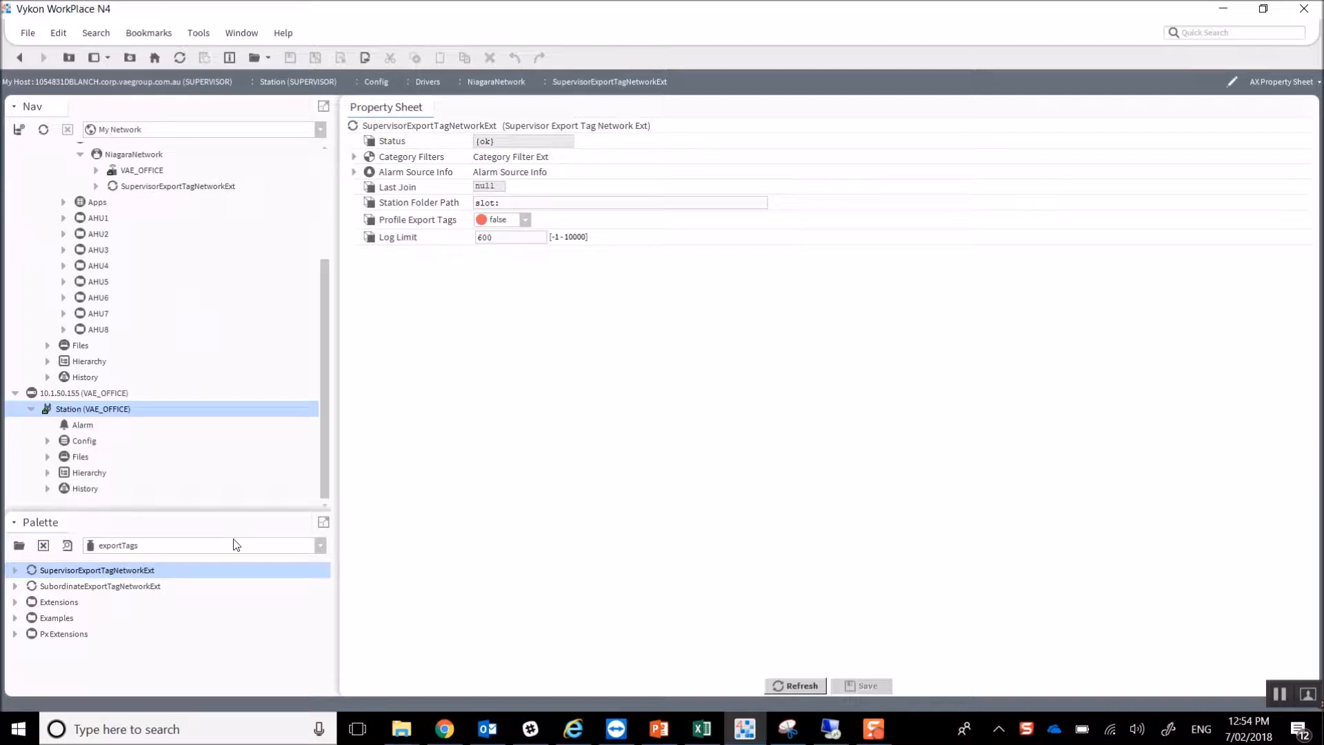
pyautogui.click(48, 440)
pyautogui.click(63, 470)
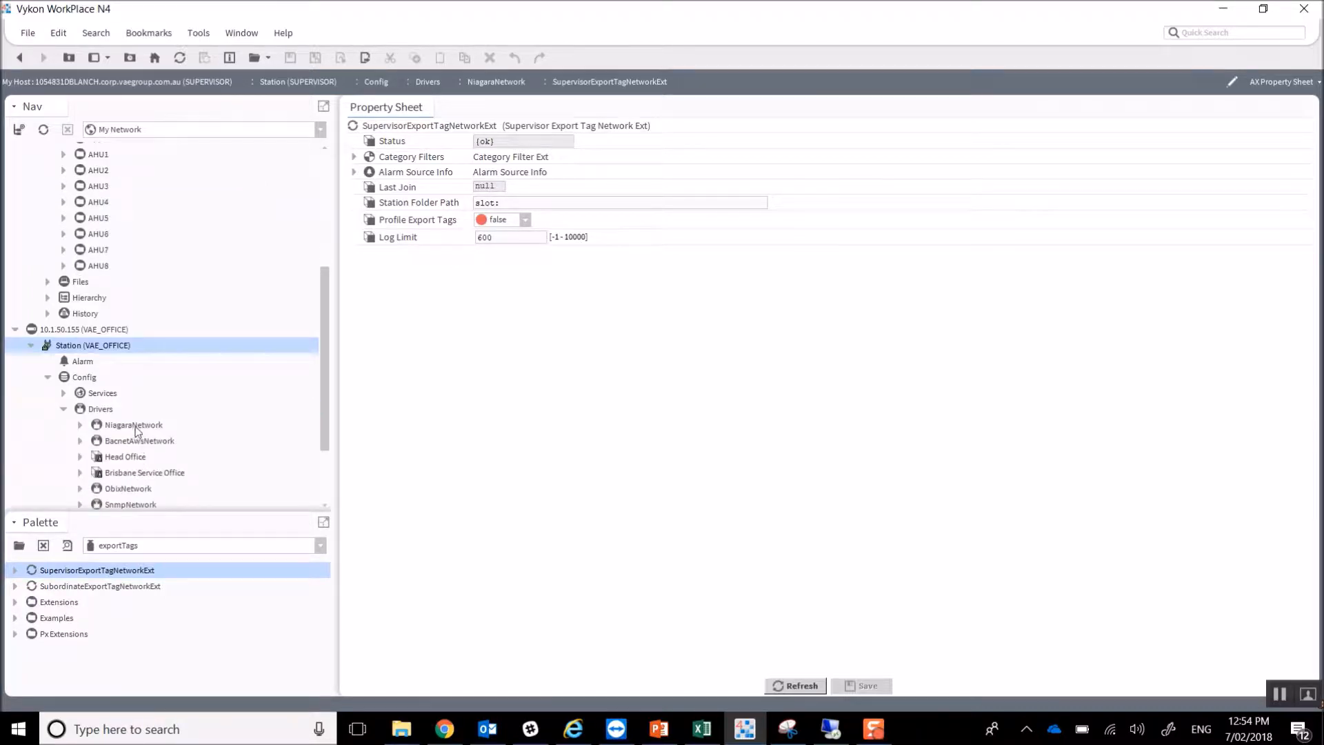
pyautogui.click(134, 424)
pyautogui.click(84, 428)
pyautogui.click(402, 153)
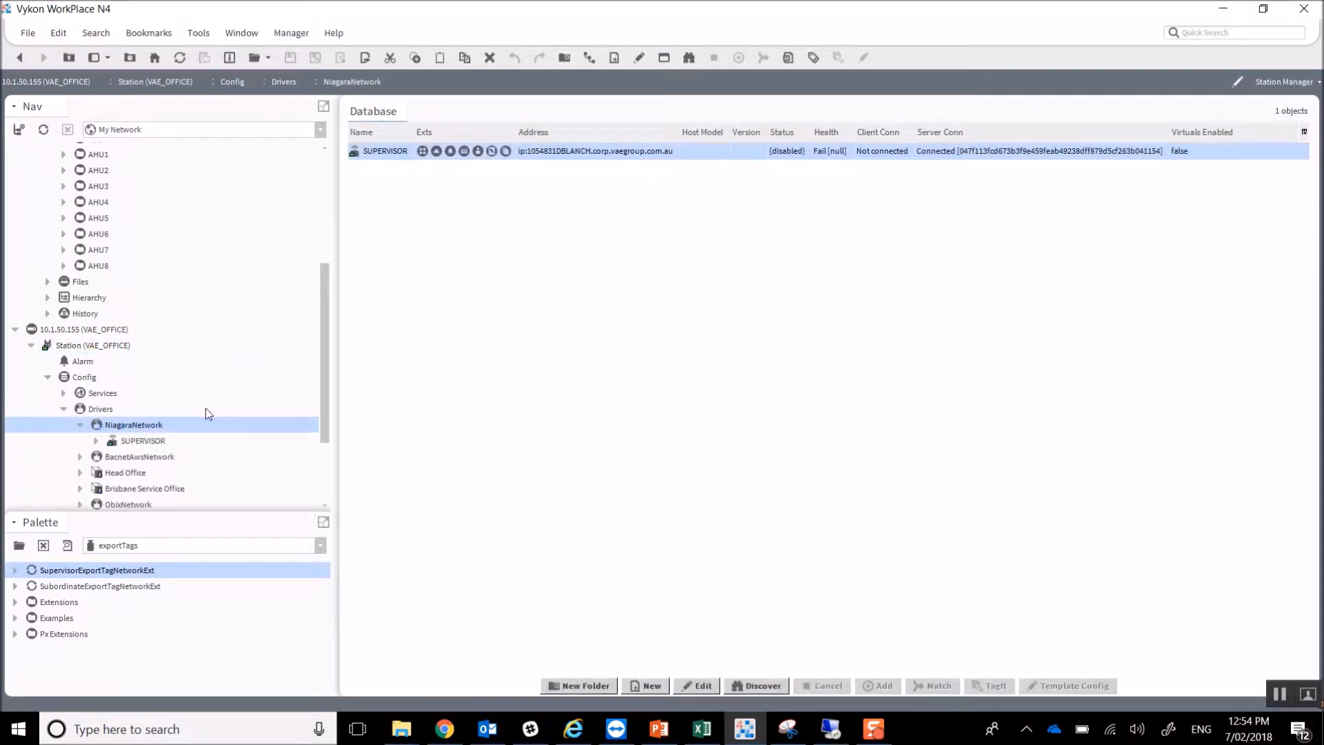
# Add SubordinateExportTagNetworkExt to the VAE_OFFICE station's NiagaraNetwork
pyautogui.click(66, 586)
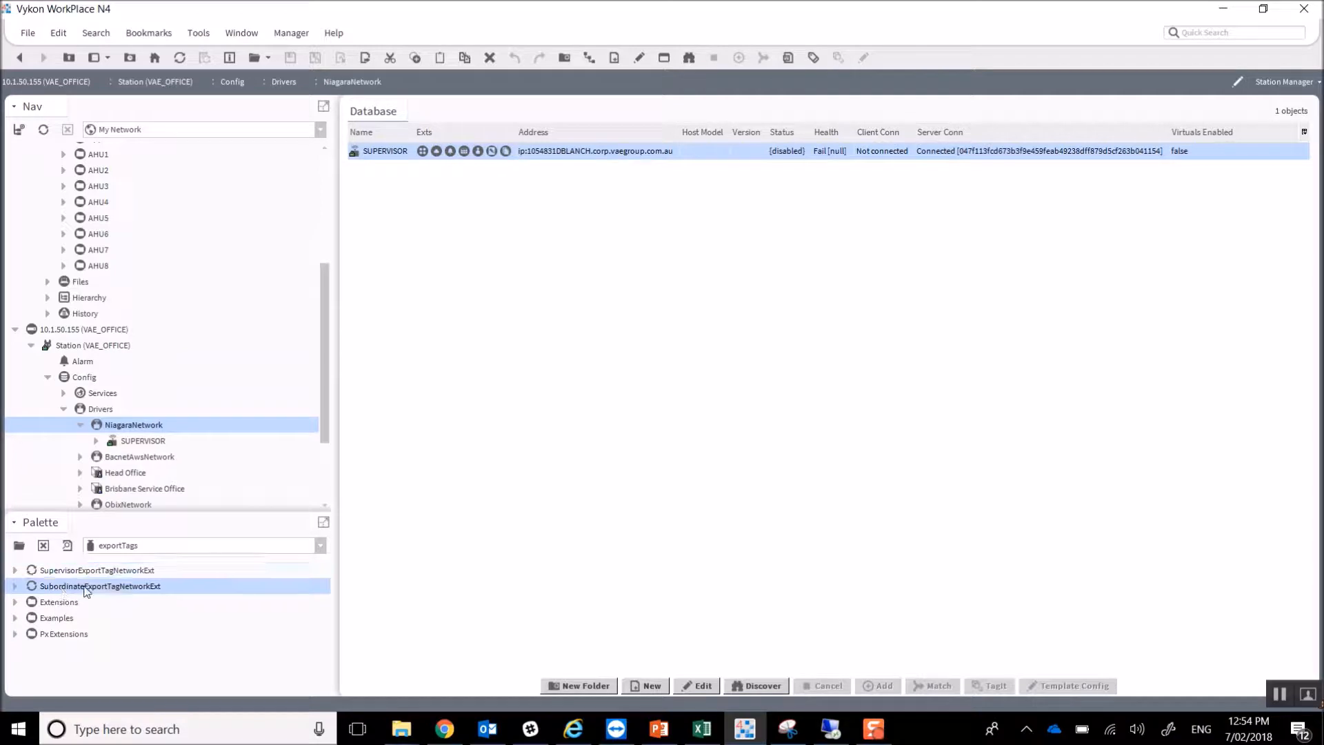
pyautogui.moveTo(74, 589); pyautogui.dragTo(147, 430)
pyautogui.click(634, 380)
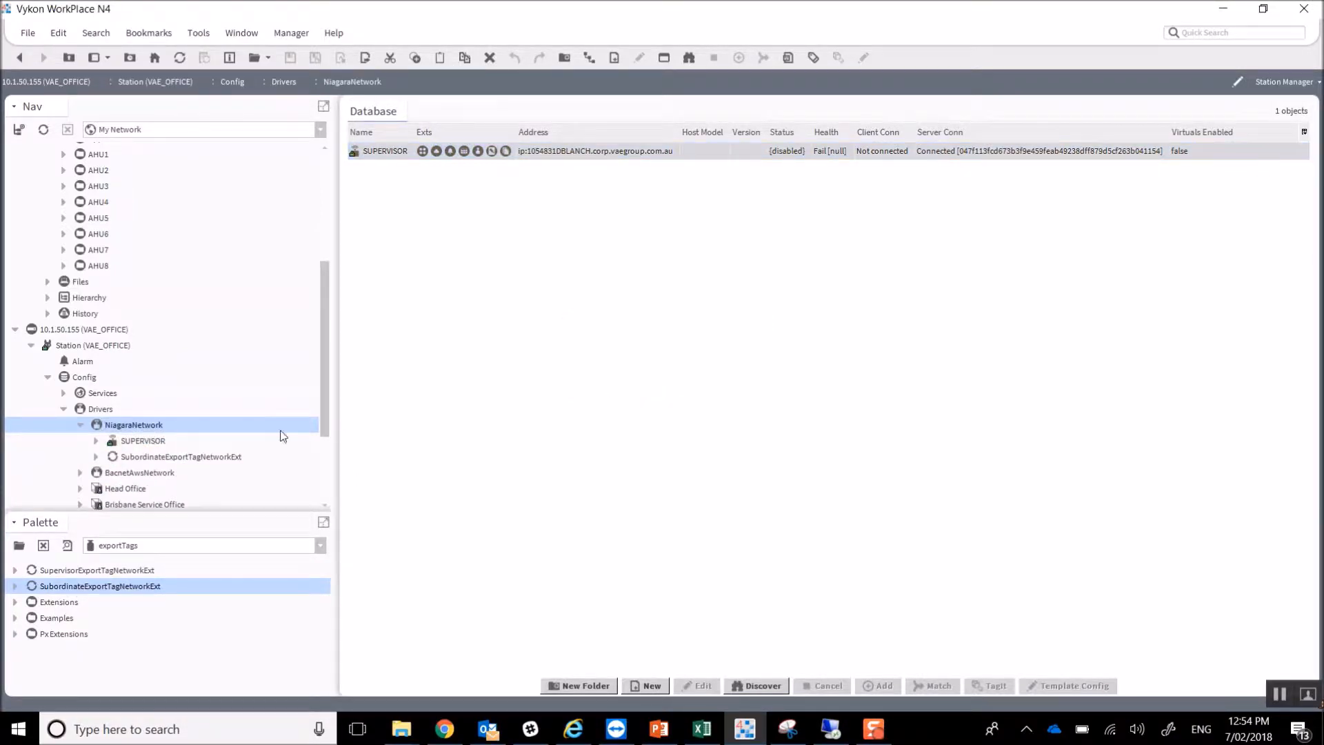
# Open the new SubordinateExportTagNetworkExt and view its AX Property Sheet
pyautogui.doubleClick(220, 456)
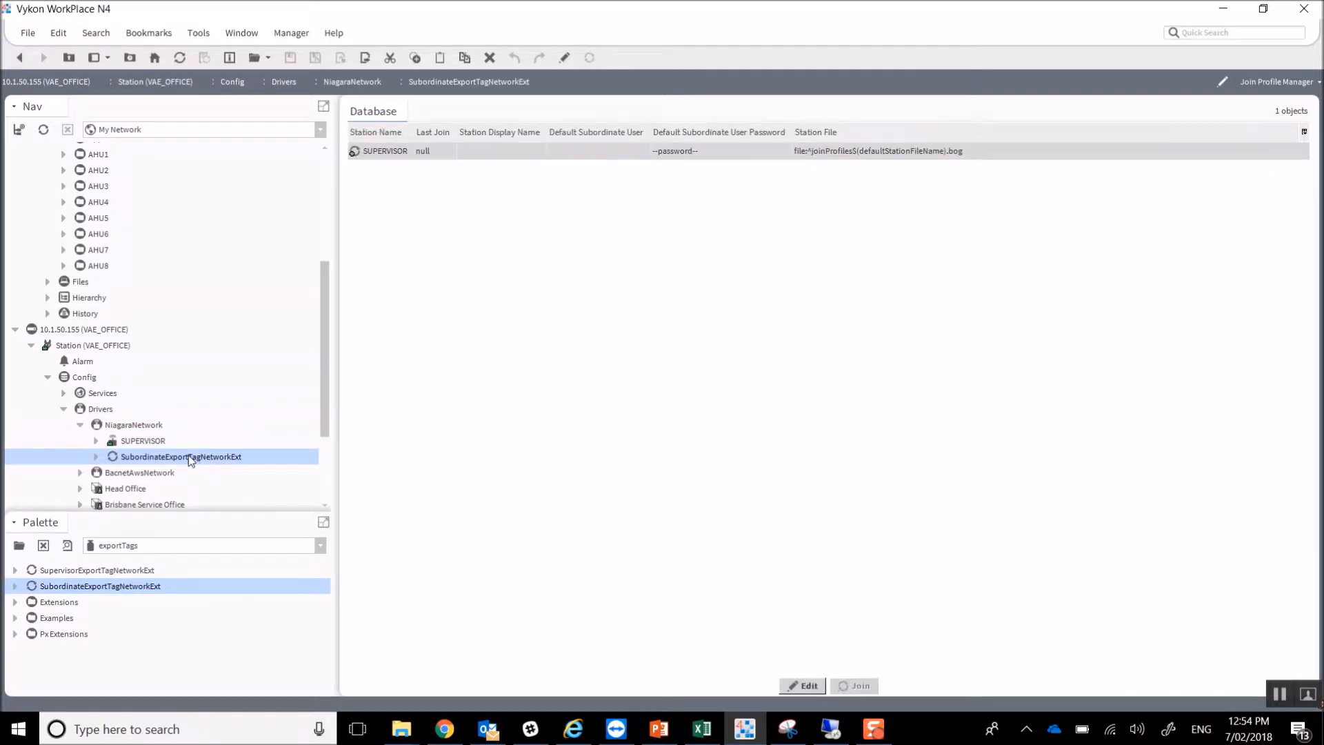
pyautogui.rightClick(191, 456)
pyautogui.moveTo(249, 216)
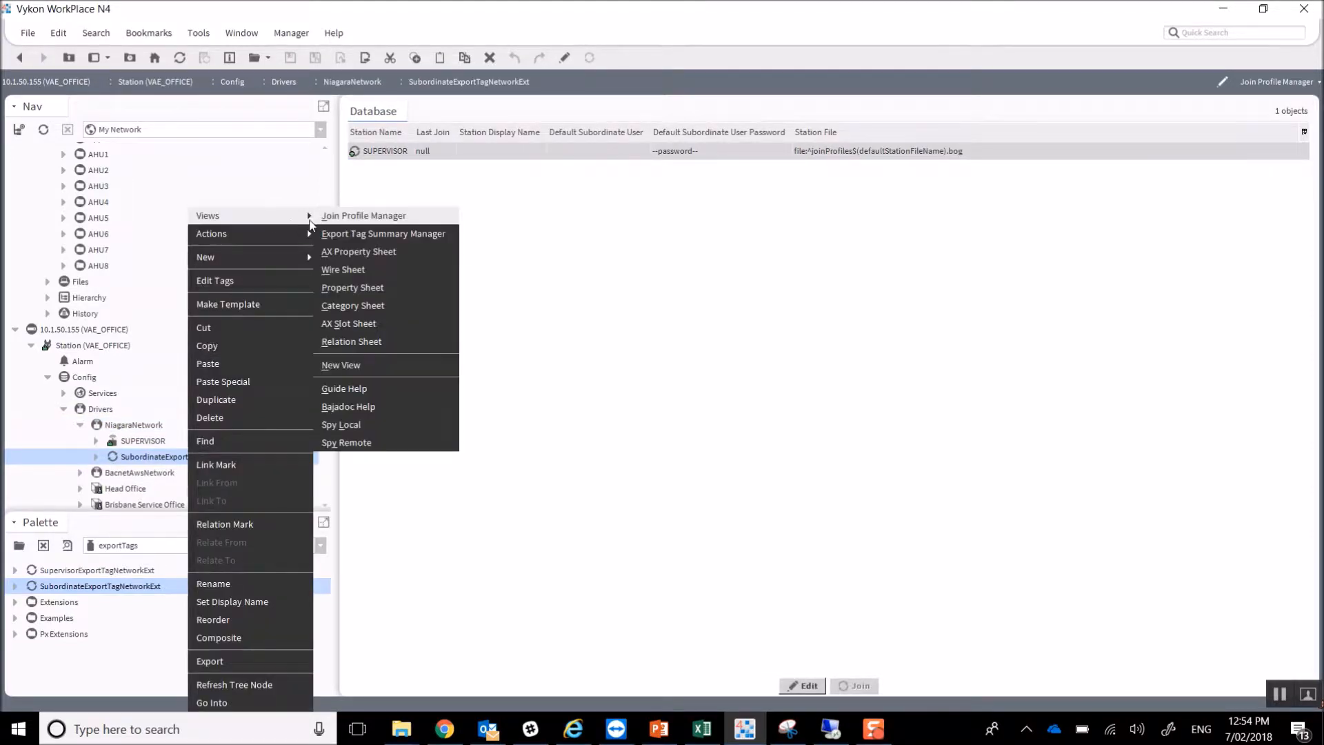
pyautogui.click(344, 253)
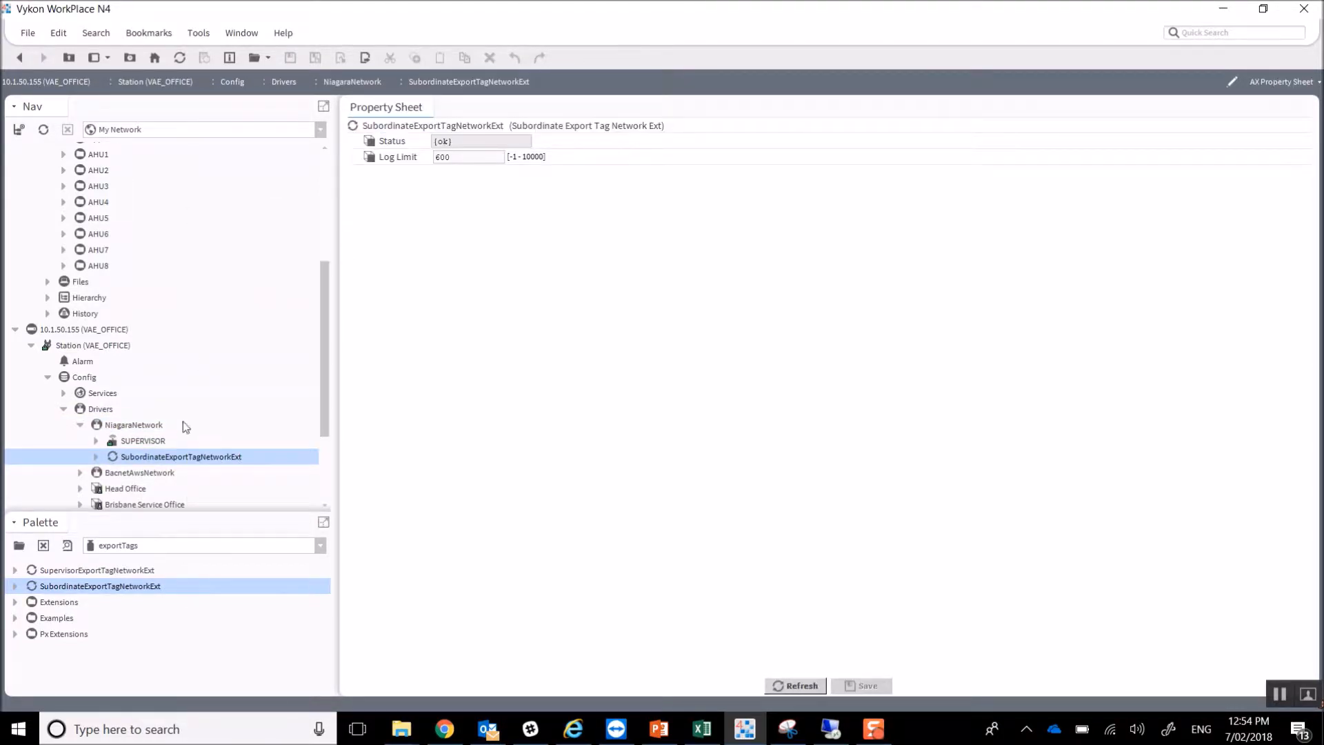
# Edit the SUPERVISOR join profile of SubordinateExportTagNetworkExt and set its Station Display Name to VAE_OFFICE
pyautogui.doubleClick(181, 456)
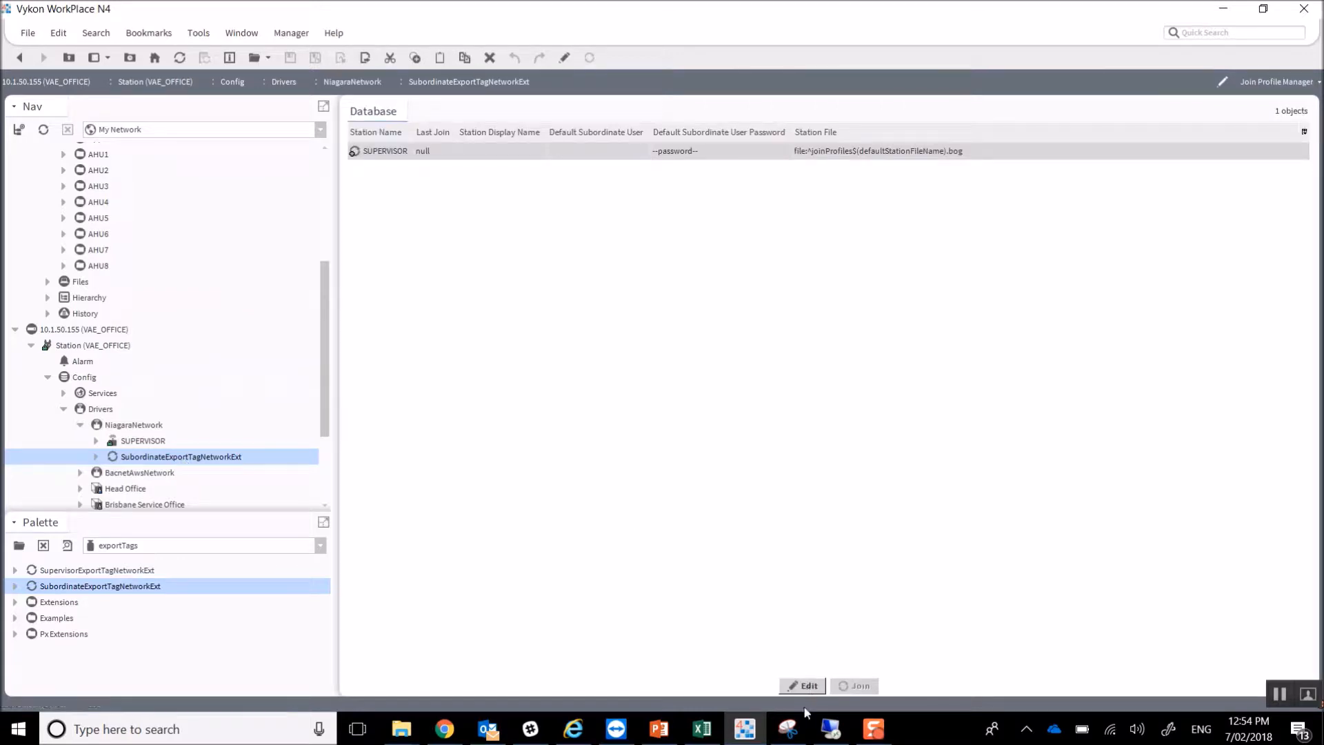
pyautogui.click(640, 153)
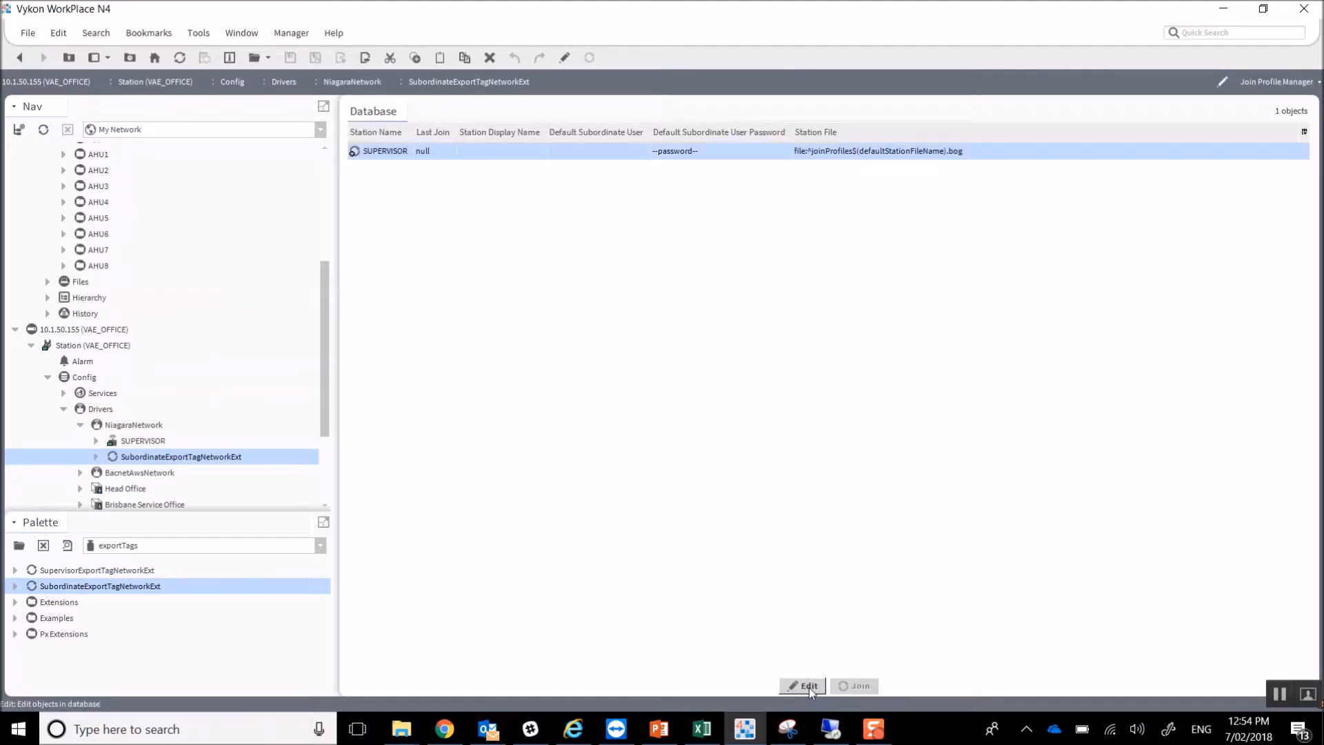
pyautogui.click(804, 685)
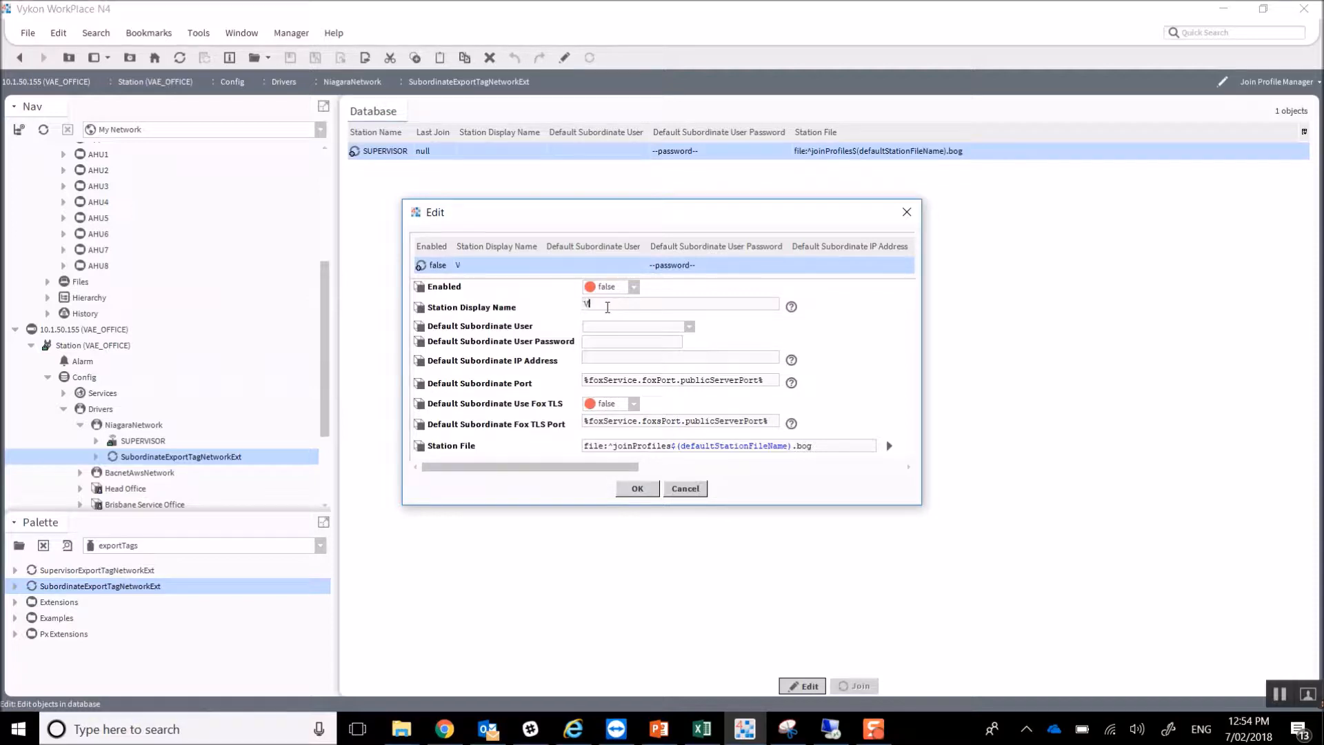
pyautogui.click(606, 307)
pyautogui.write('VAE_OFFICE')
# Set the Default Subordinate User to admin, enter the Default Subordinate User Password, set the IP address to 10.1.50.155, and accept the profile
pyautogui.click(690, 326)
pyautogui.click(678, 357)
pyautogui.click(618, 340)
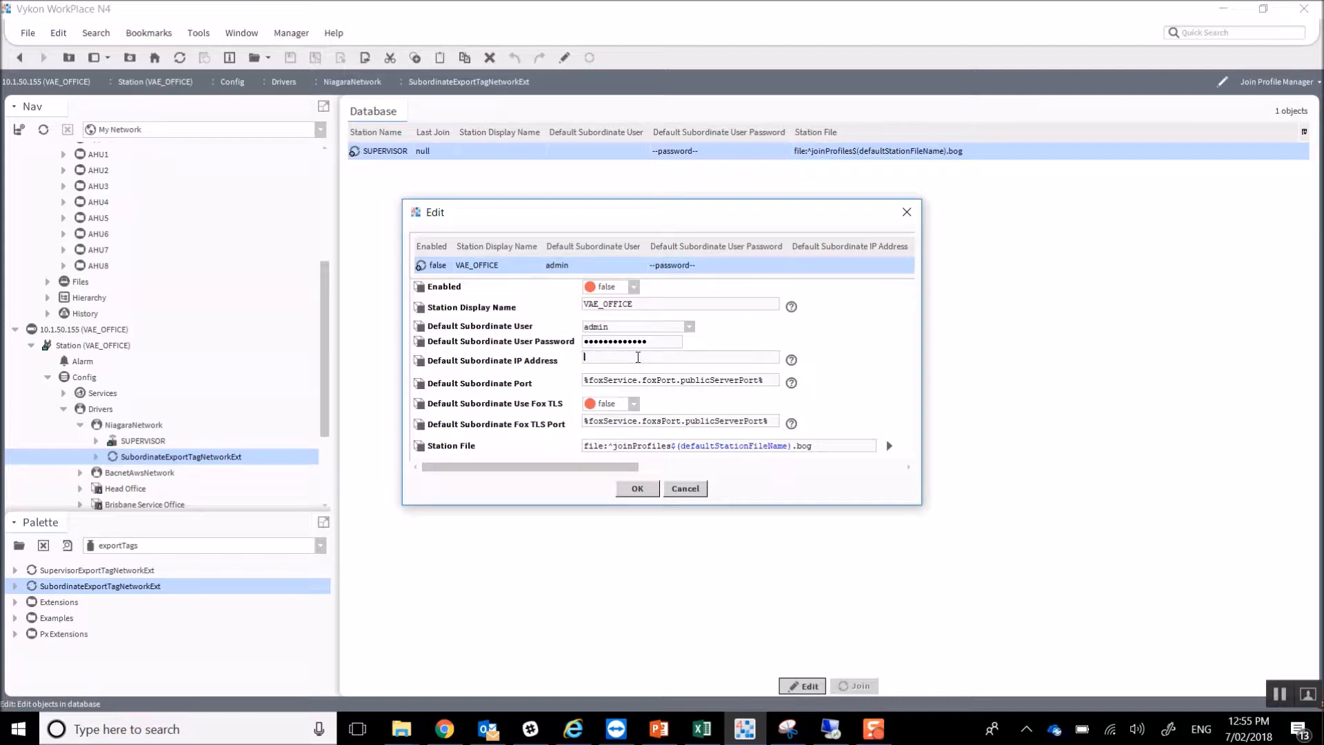
pyautogui.click(638, 357)
pyautogui.write('10.1.50.155')
pyautogui.click(643, 491)
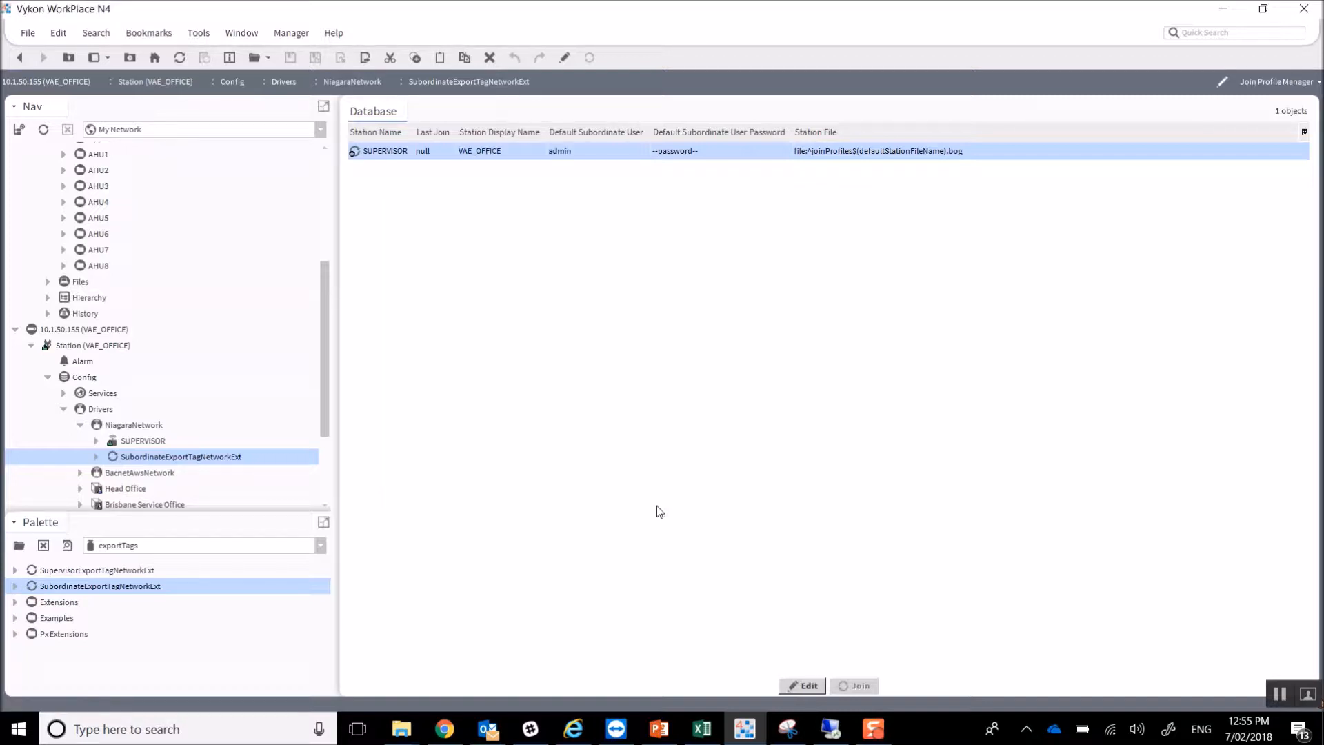
# Try to join the VAE_OFFICE station from the supervisor's NiagaraNetwork
pyautogui.scroll(4, 171, 312)
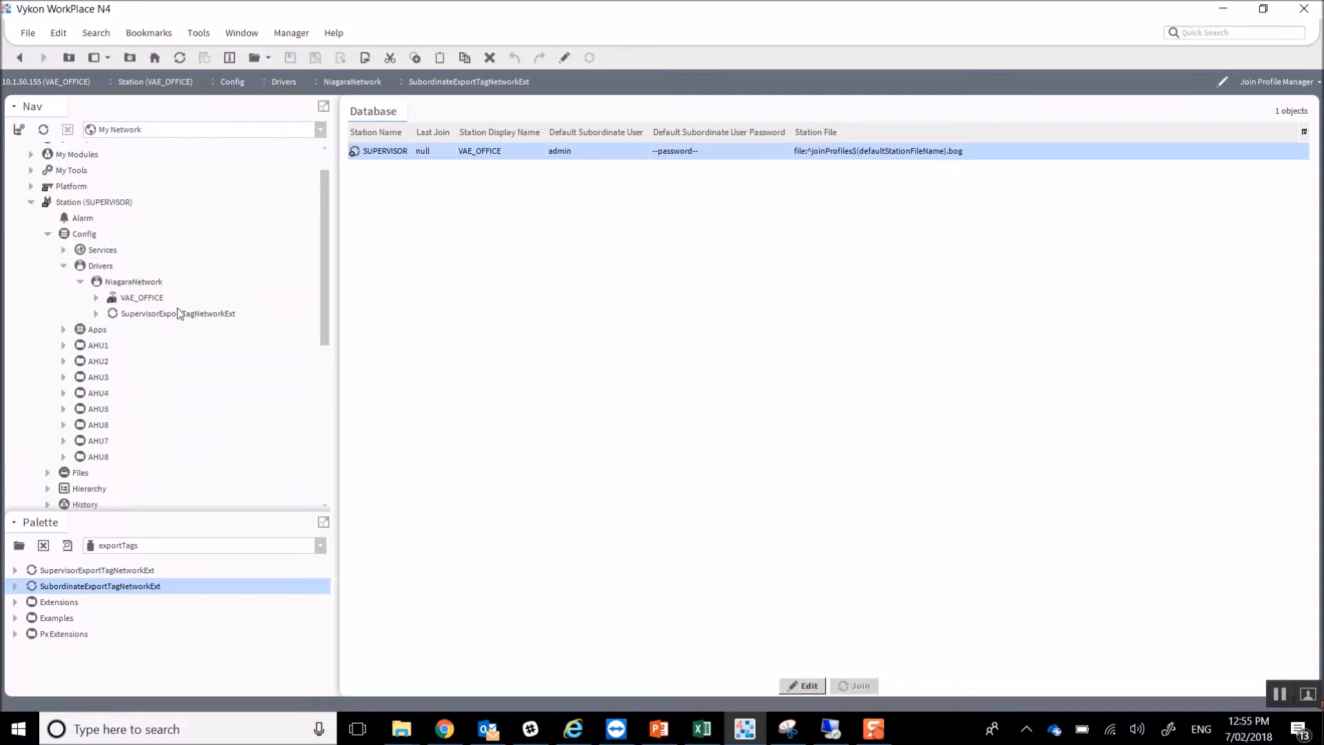
pyautogui.rightClick(150, 295)
pyautogui.moveTo(218, 235)
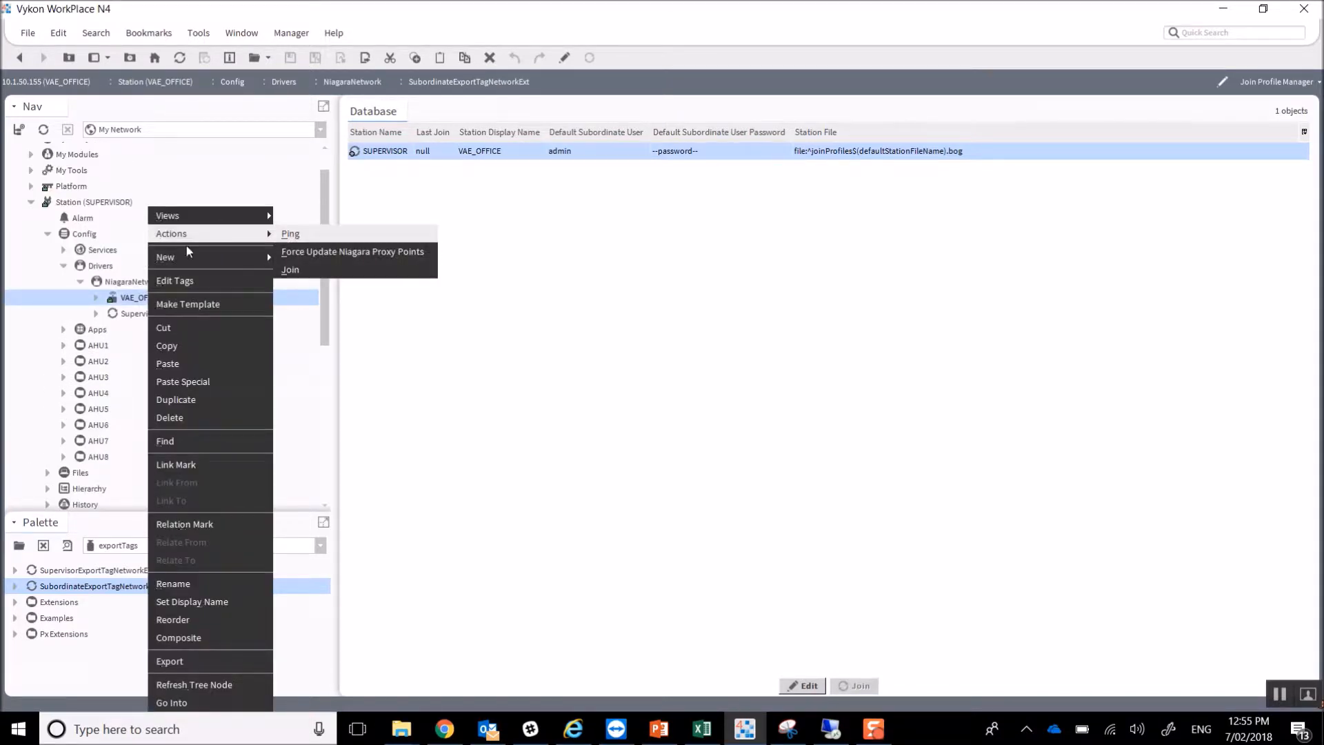
pyautogui.click(11, 312)
pyautogui.rightClick(131, 302)
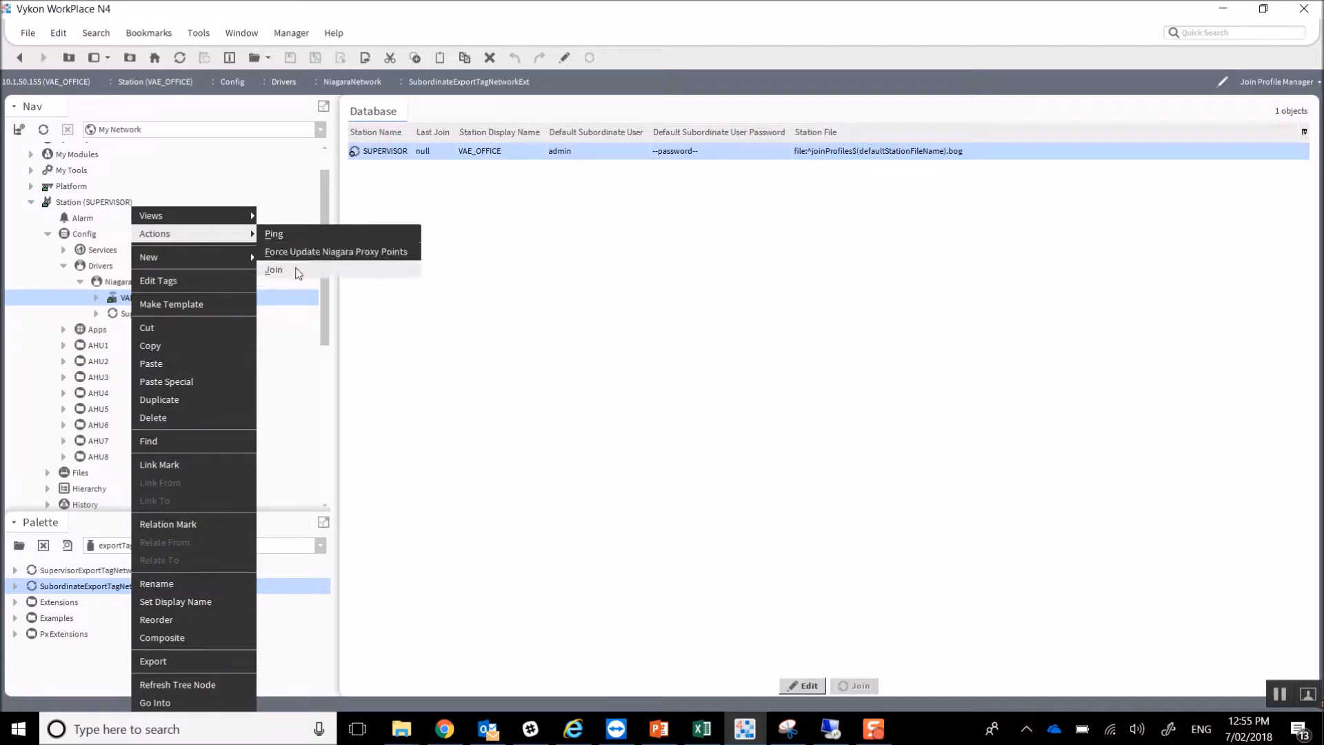
pyautogui.click(296, 269)
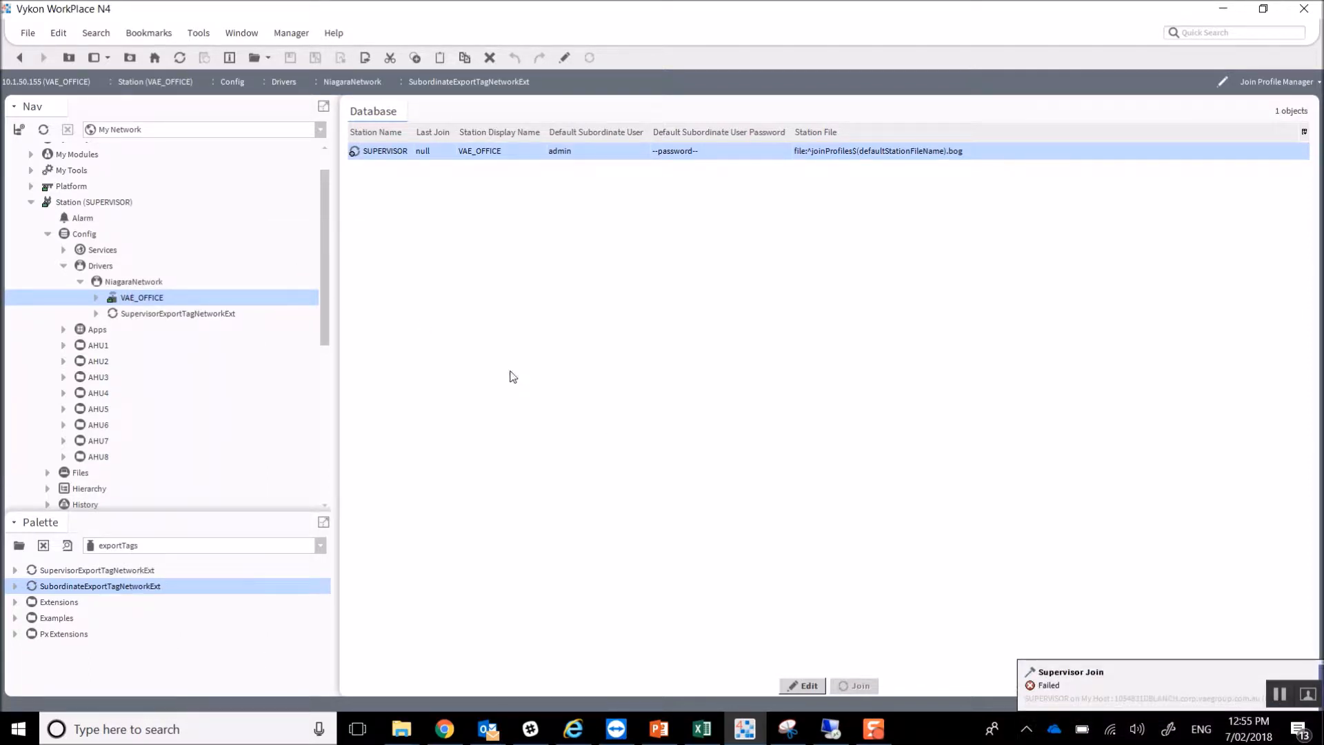
# Set Enabled to true in the SUPERVISOR join profile of VAE_OFFICE's SubordinateExportTagNetworkExt
pyautogui.scroll(-1, 164, 268)
pyautogui.scroll(-3, 164, 269)
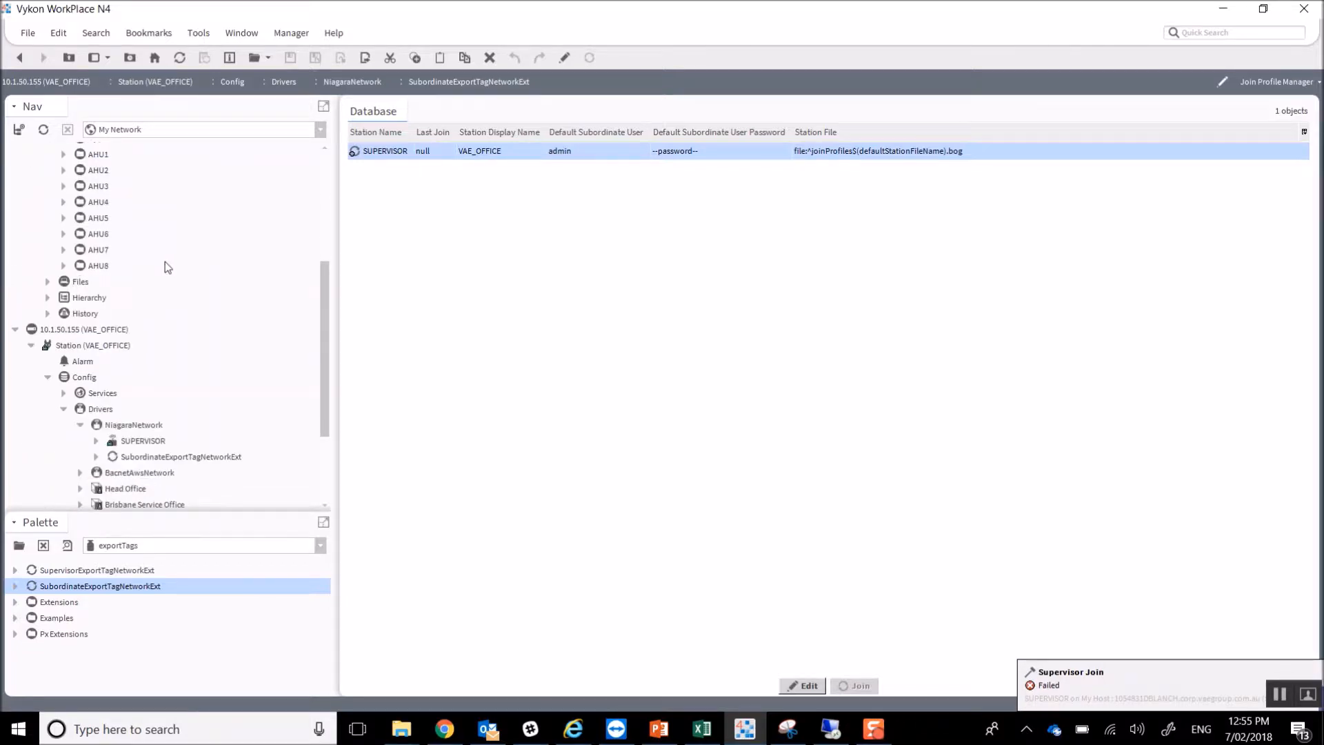
pyautogui.click(143, 457)
pyautogui.click(446, 153)
pyautogui.click(819, 691)
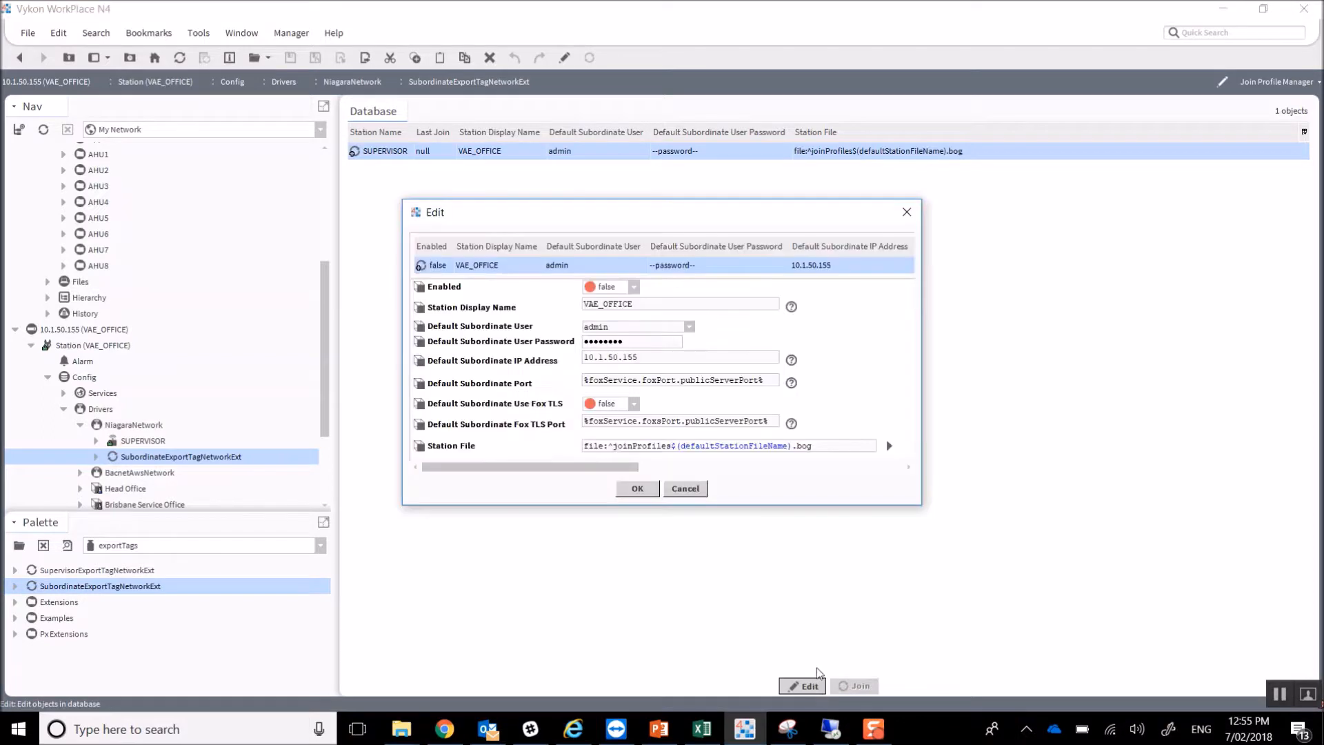
pyautogui.click(633, 286)
pyautogui.click(606, 318)
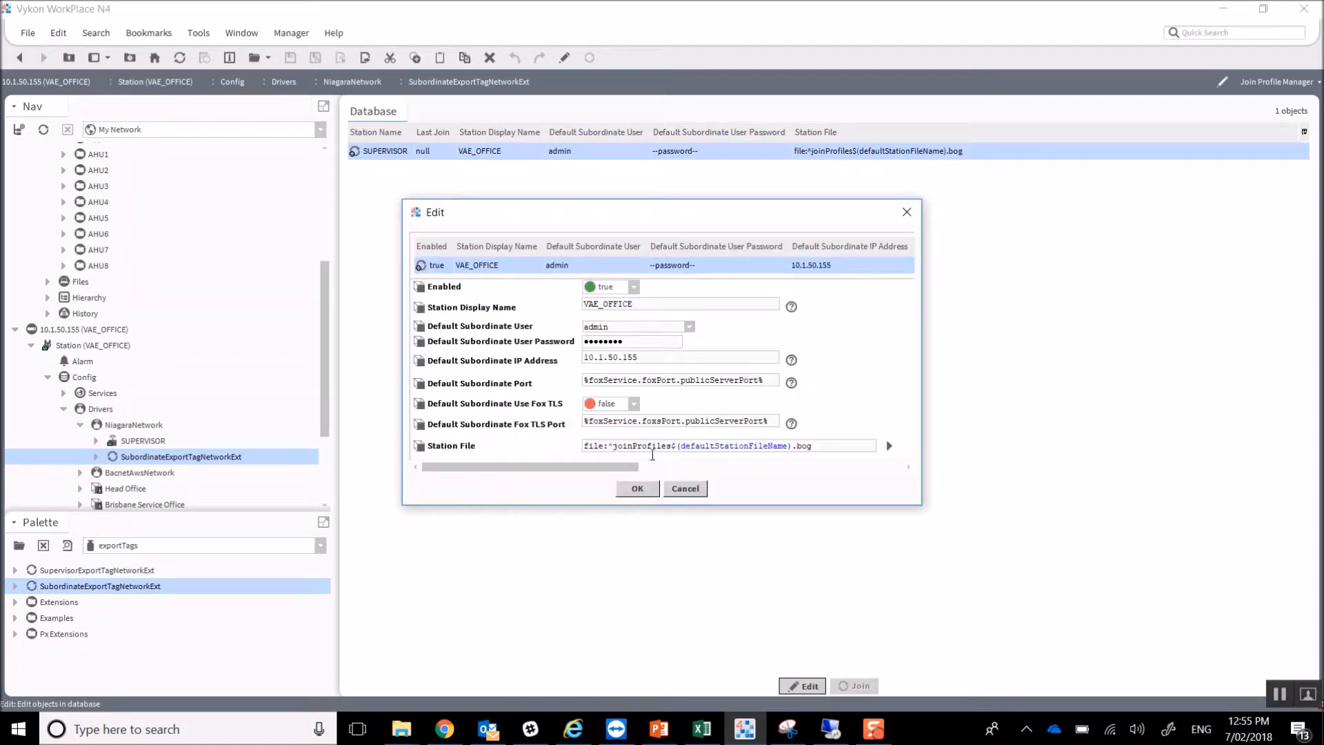
pyautogui.click(636, 488)
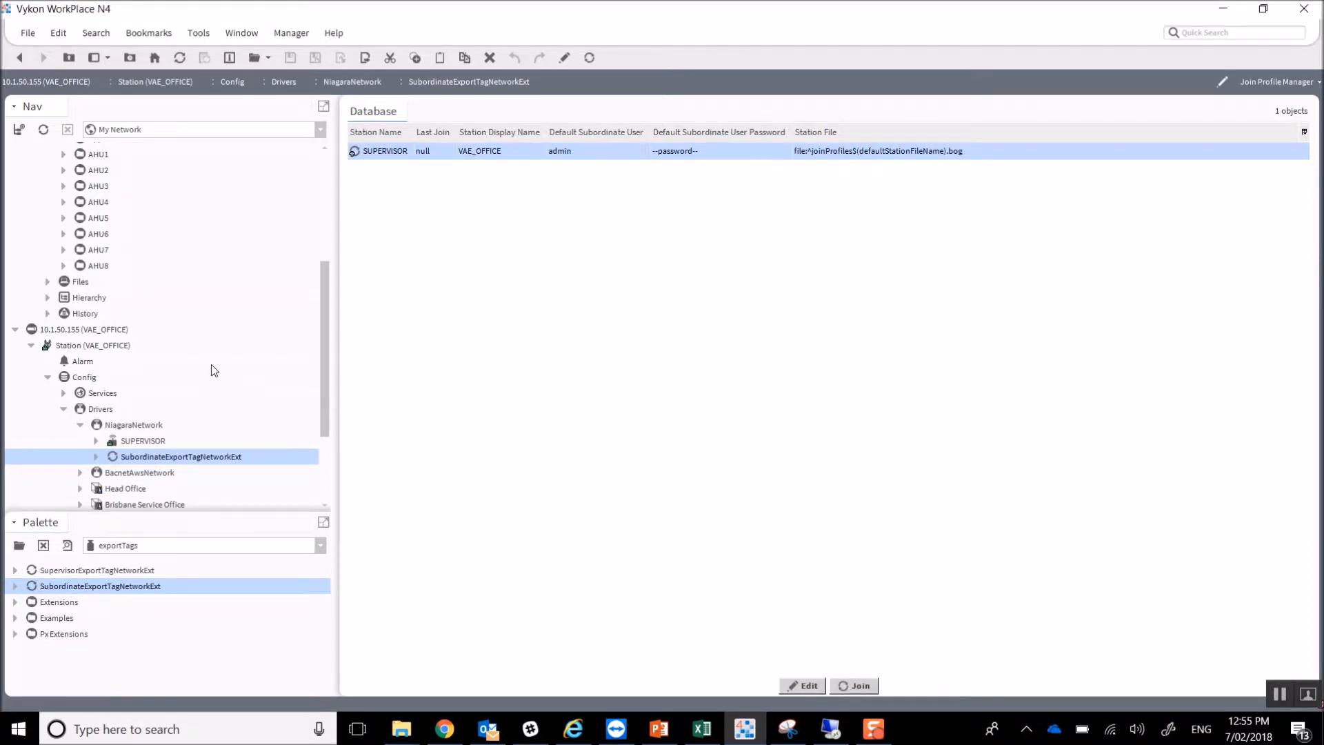
# Run the Join action on VAE_OFFICE in the supervisor's NiagaraNetwork with the join profile enabled
pyautogui.scroll(4, 160, 322)
pyautogui.scroll(1, 160, 322)
pyautogui.rightClick(138, 330)
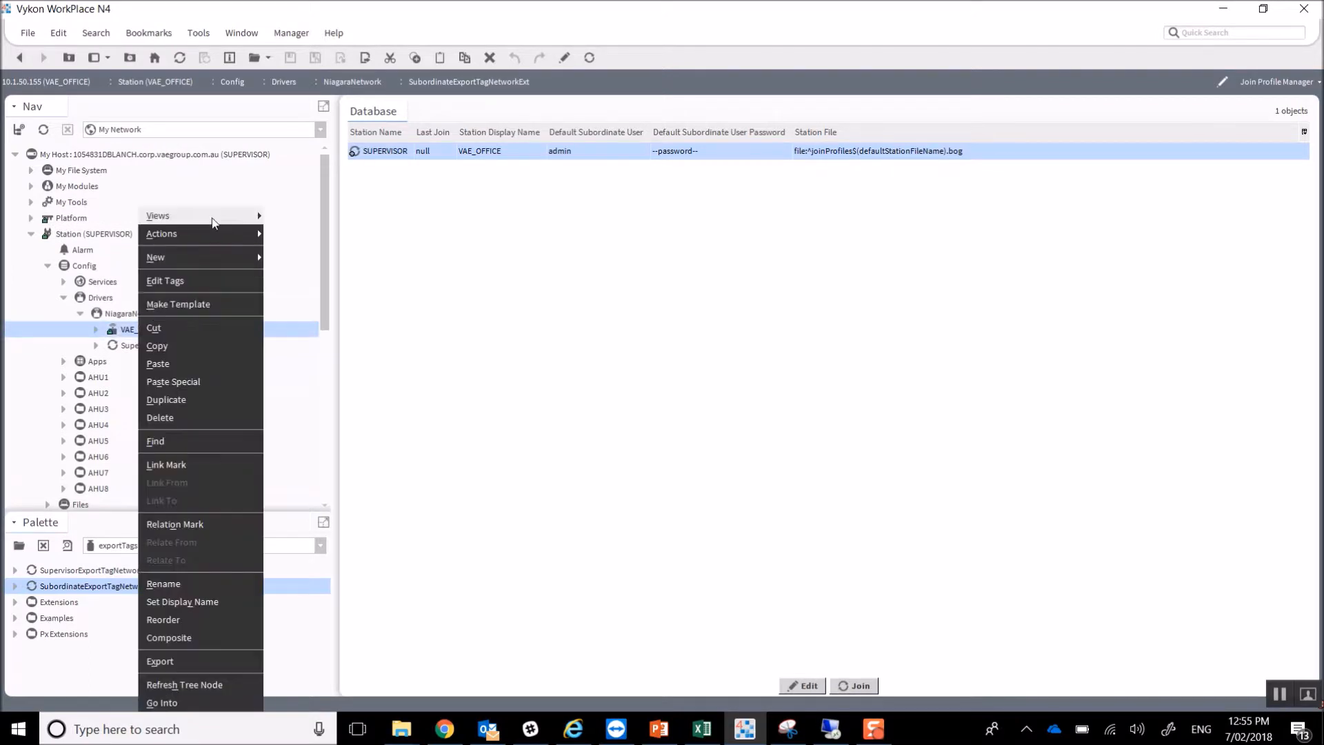
pyautogui.moveTo(215, 240)
pyautogui.click(300, 270)
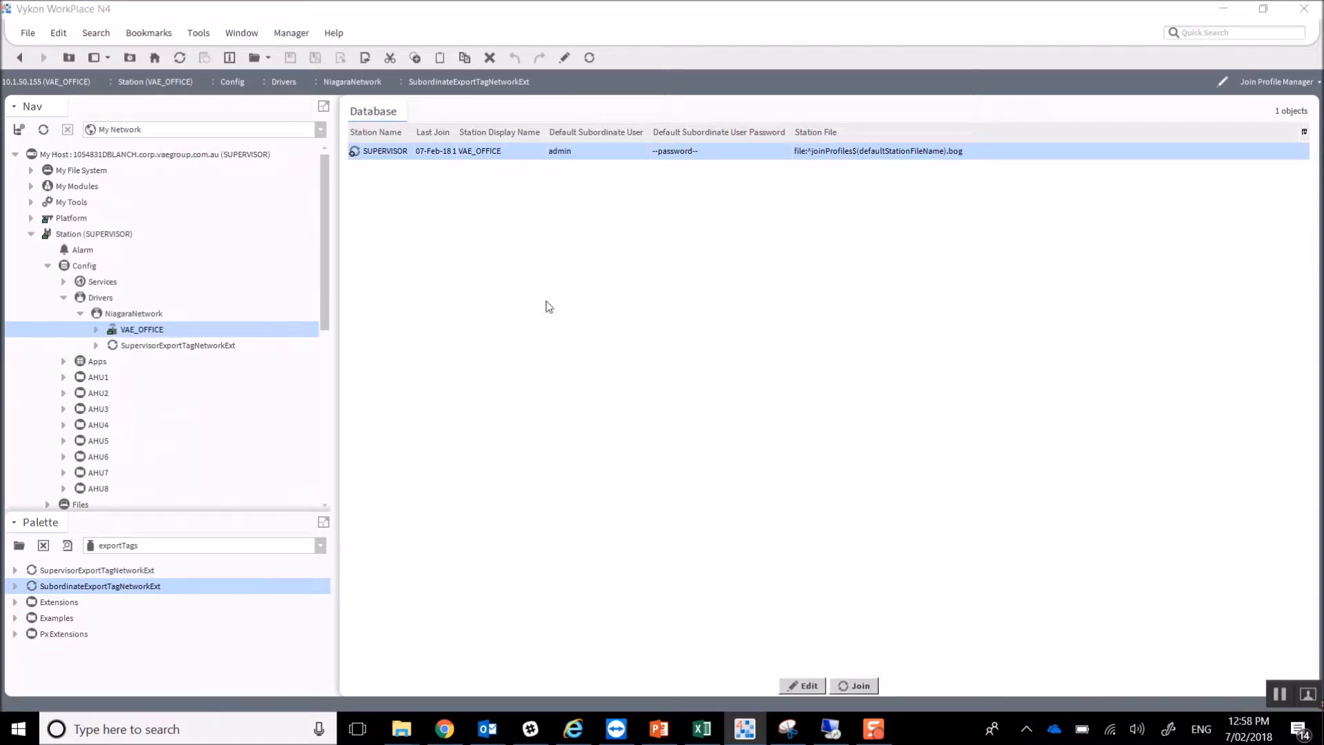
# Examine the AC1 points under the AC1_AC2 device in the VAE_OFFICE station's BacnetAwsNetwork
pyautogui.click(64, 297)
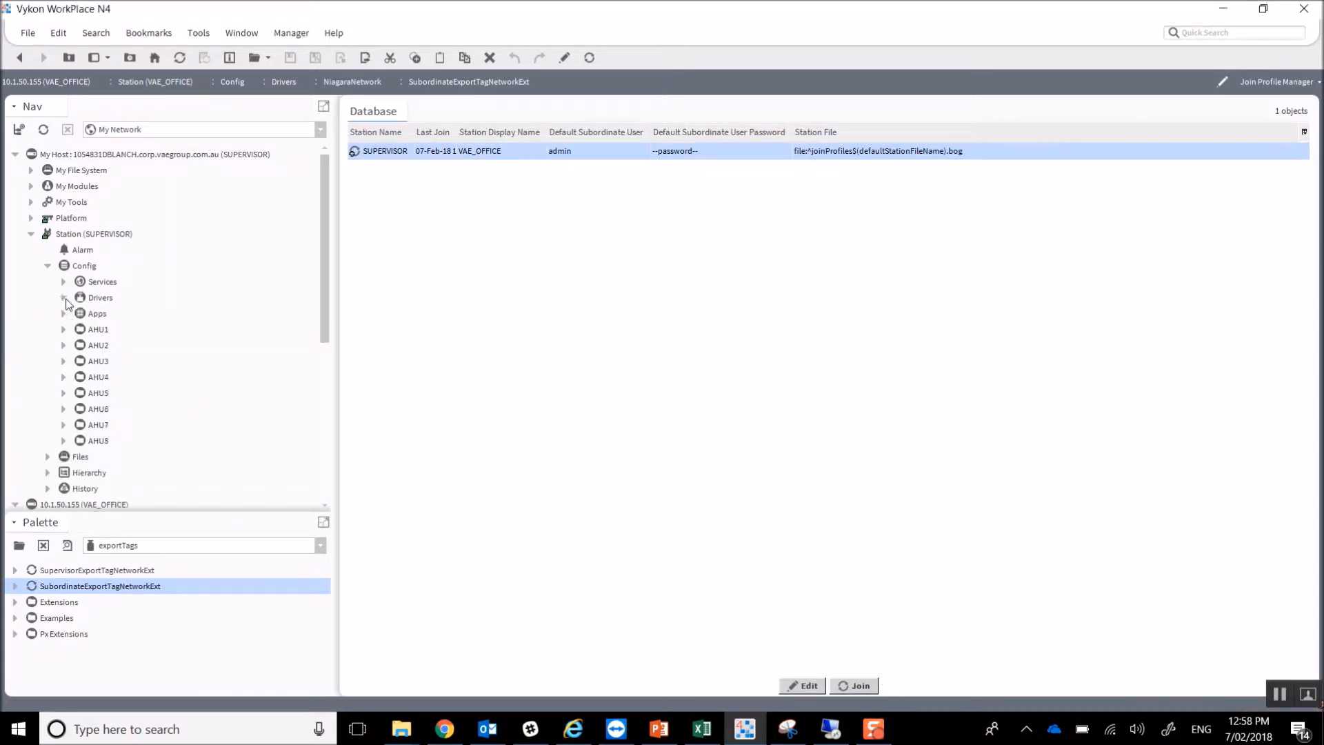
pyautogui.click(48, 266)
pyautogui.scroll(-2, 50, 271)
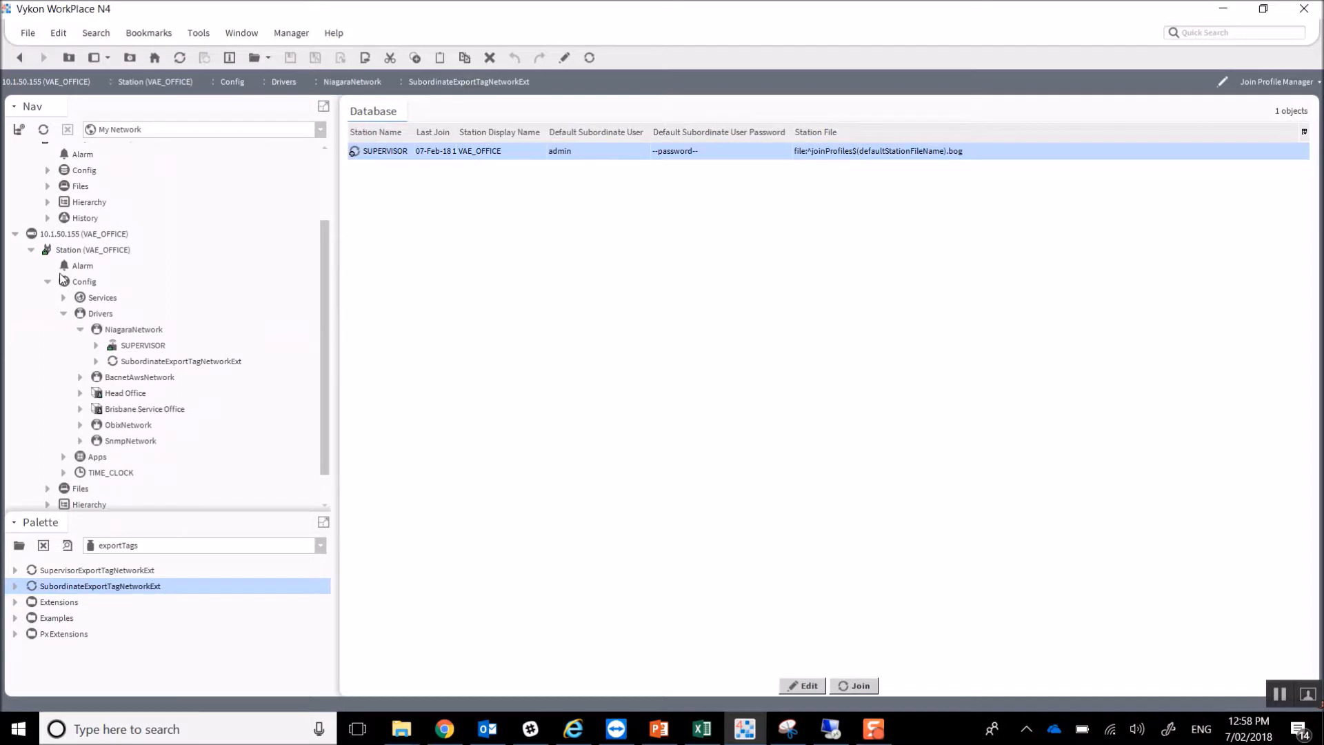
pyautogui.click(80, 377)
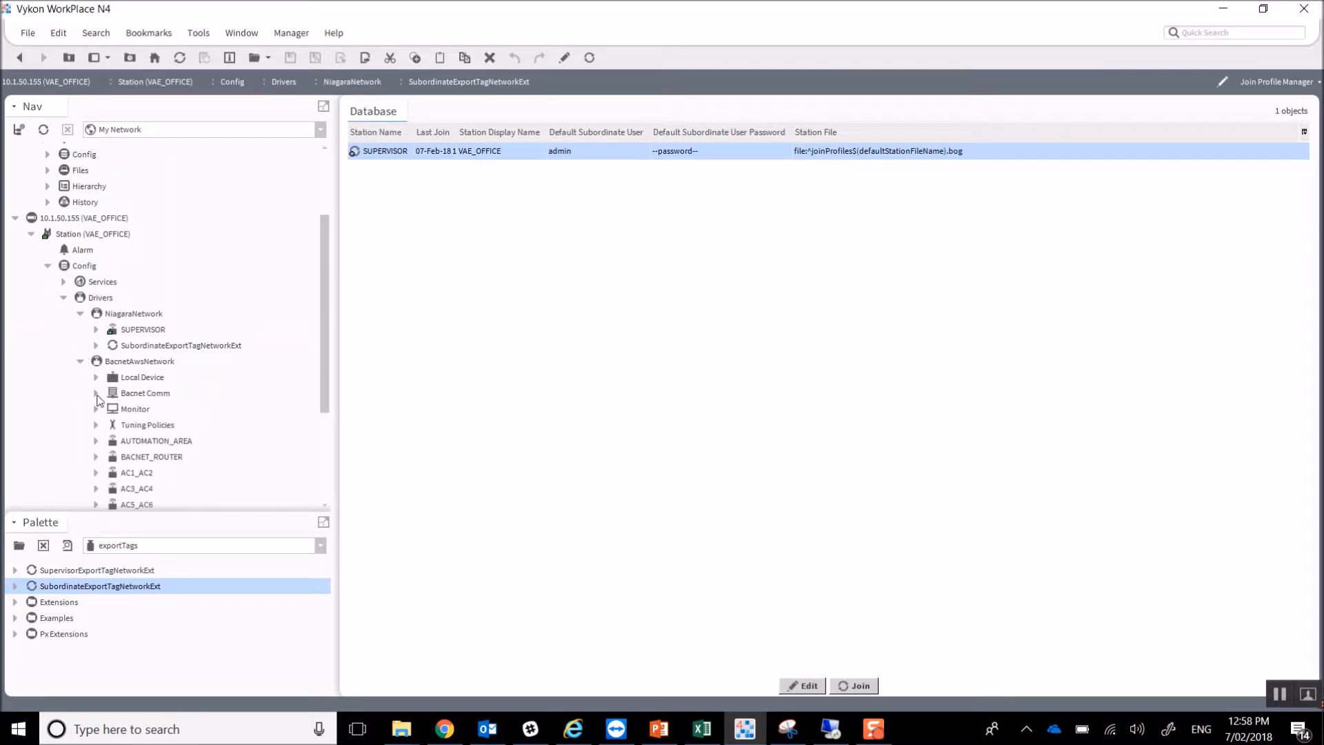
pyautogui.scroll(-1, 92, 400)
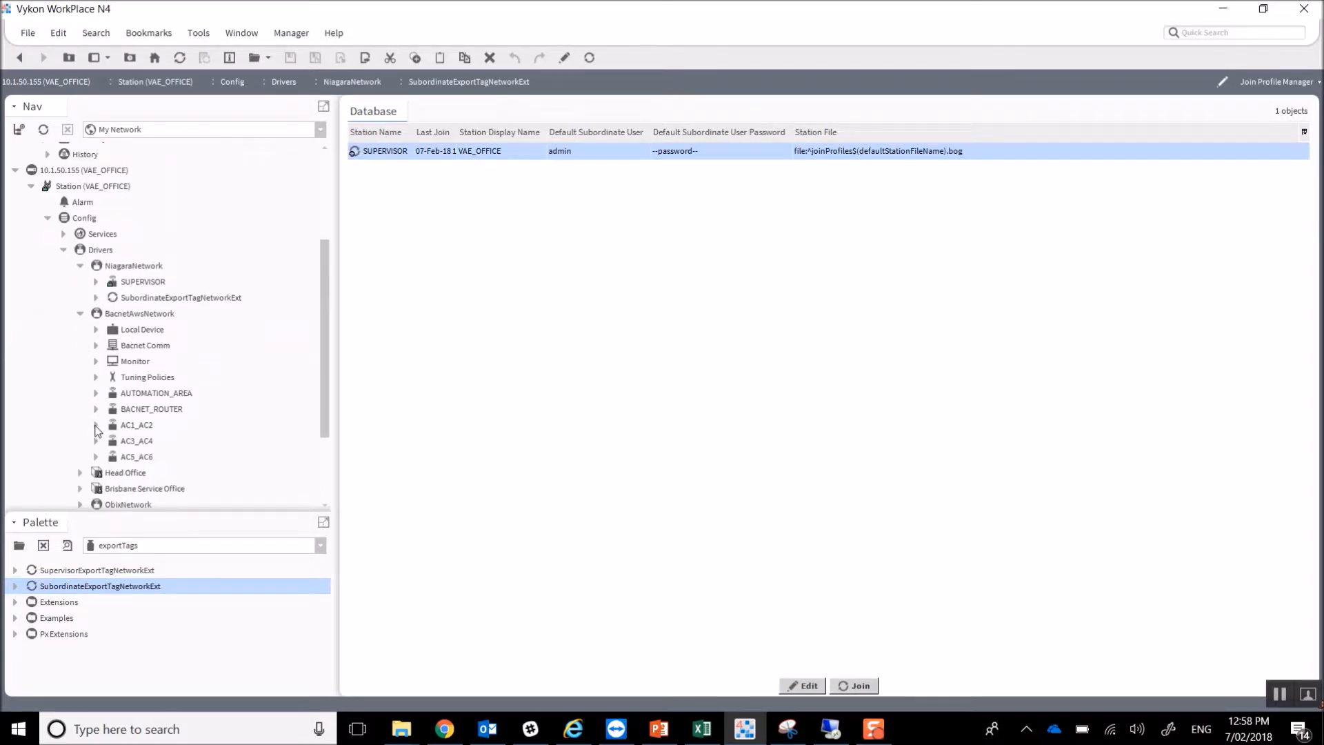
pyautogui.click(96, 426)
pyautogui.click(113, 425)
pyautogui.click(129, 441)
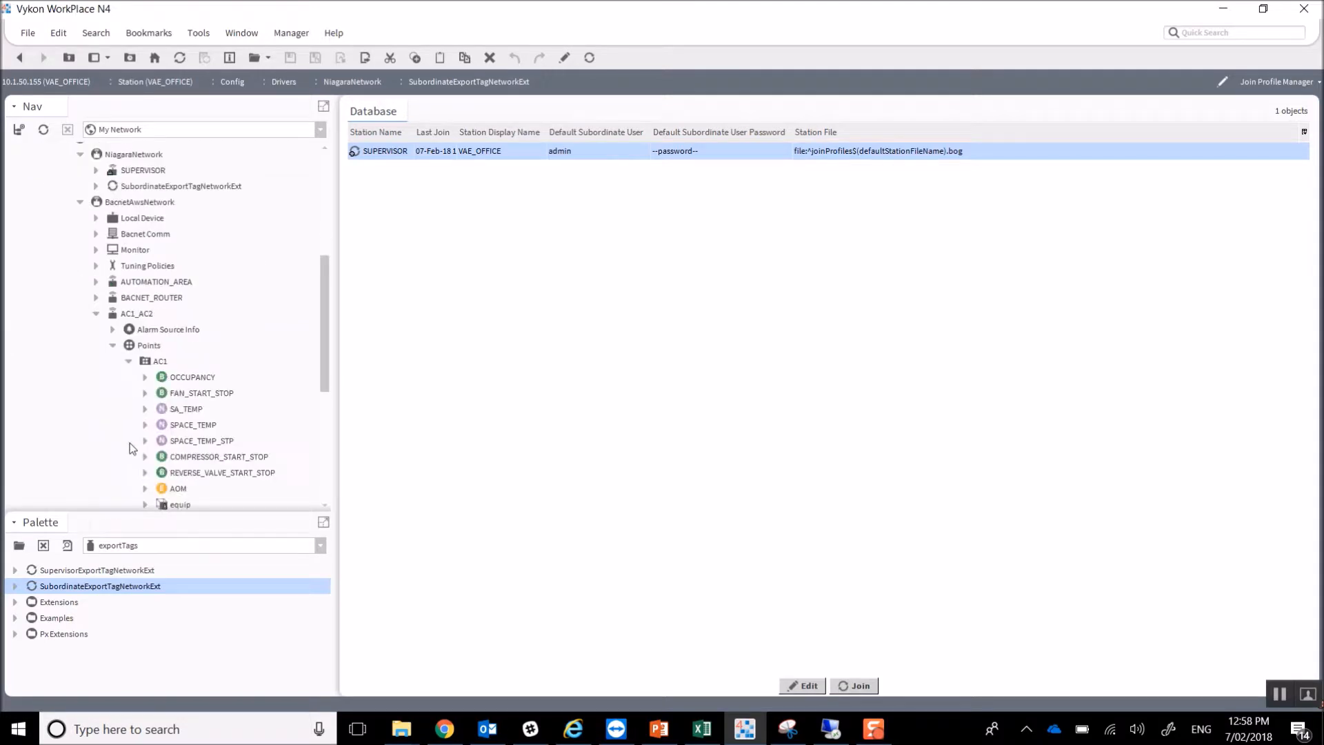
pyautogui.click(193, 378)
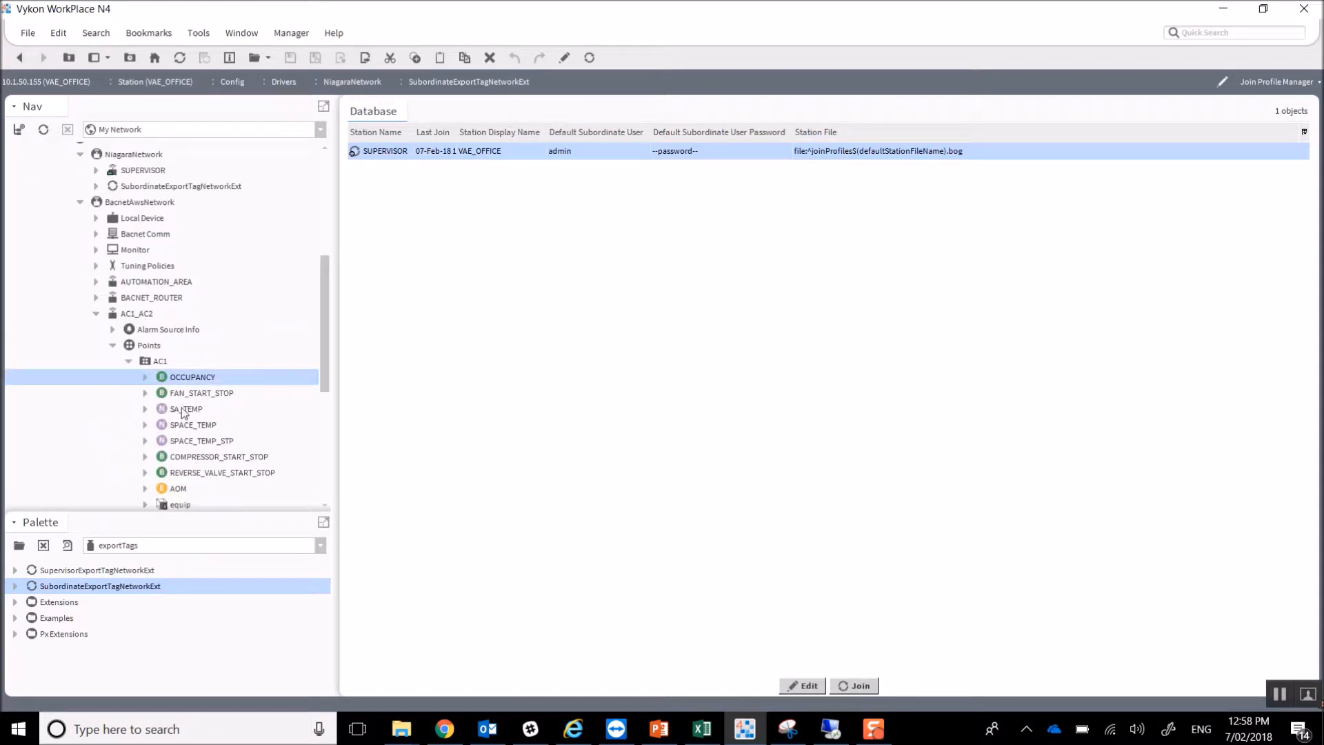
pyautogui.scroll(3, 172, 372)
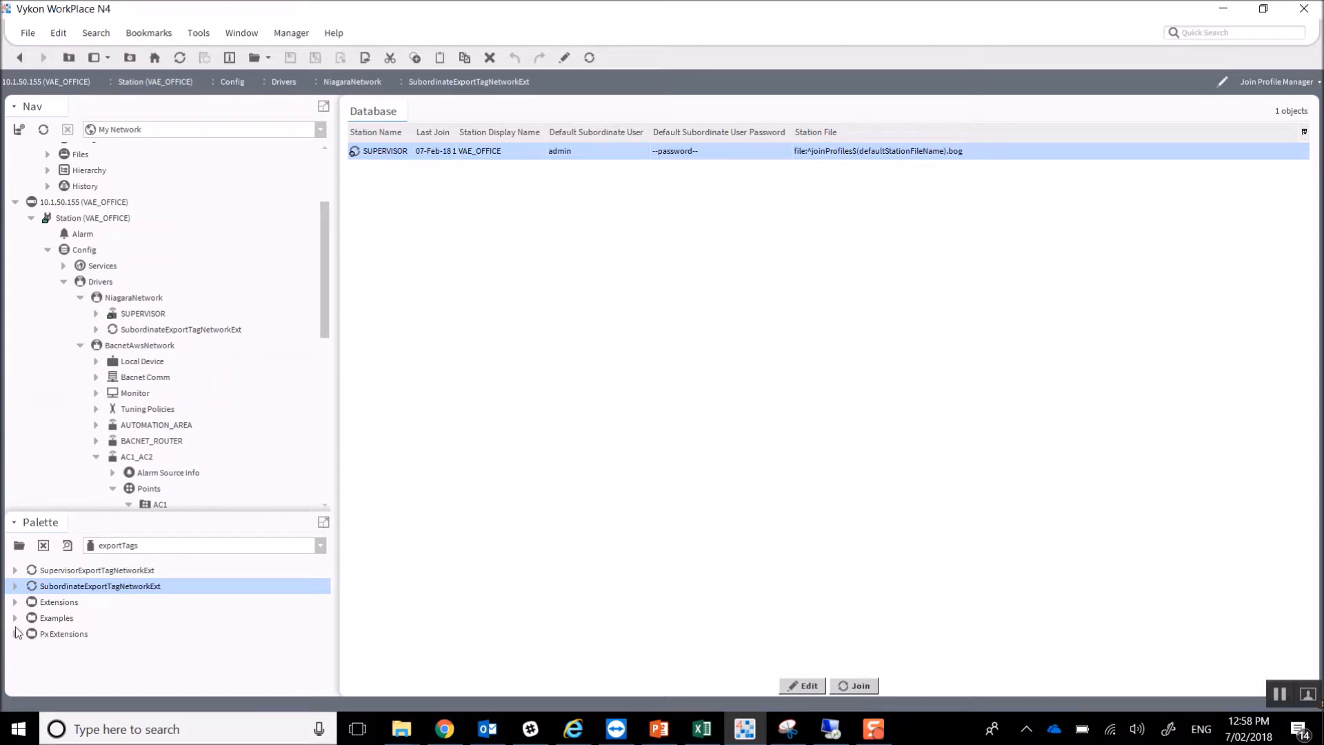
# List the exportTags extensions in the palette and open the VAE_OFFICE station's ProgramService in the Batch Editor
pyautogui.click(15, 604)
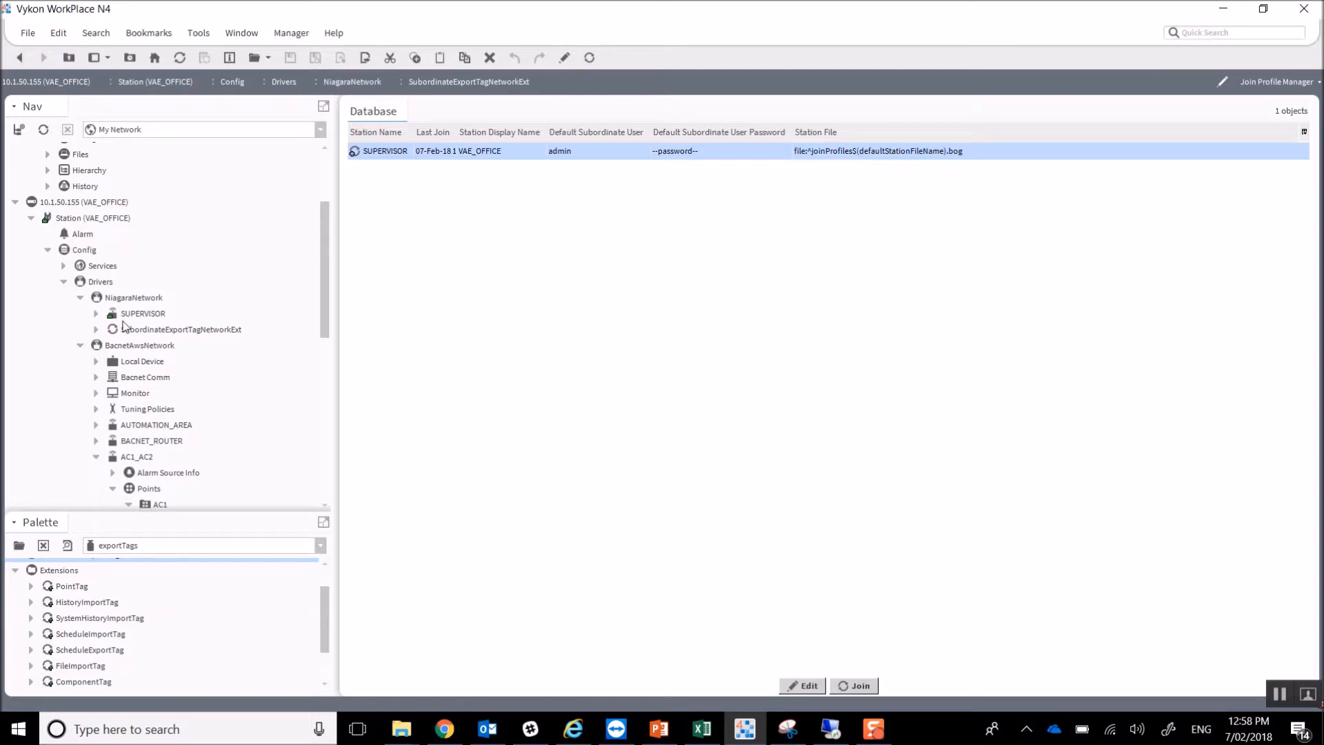
pyautogui.click(63, 265)
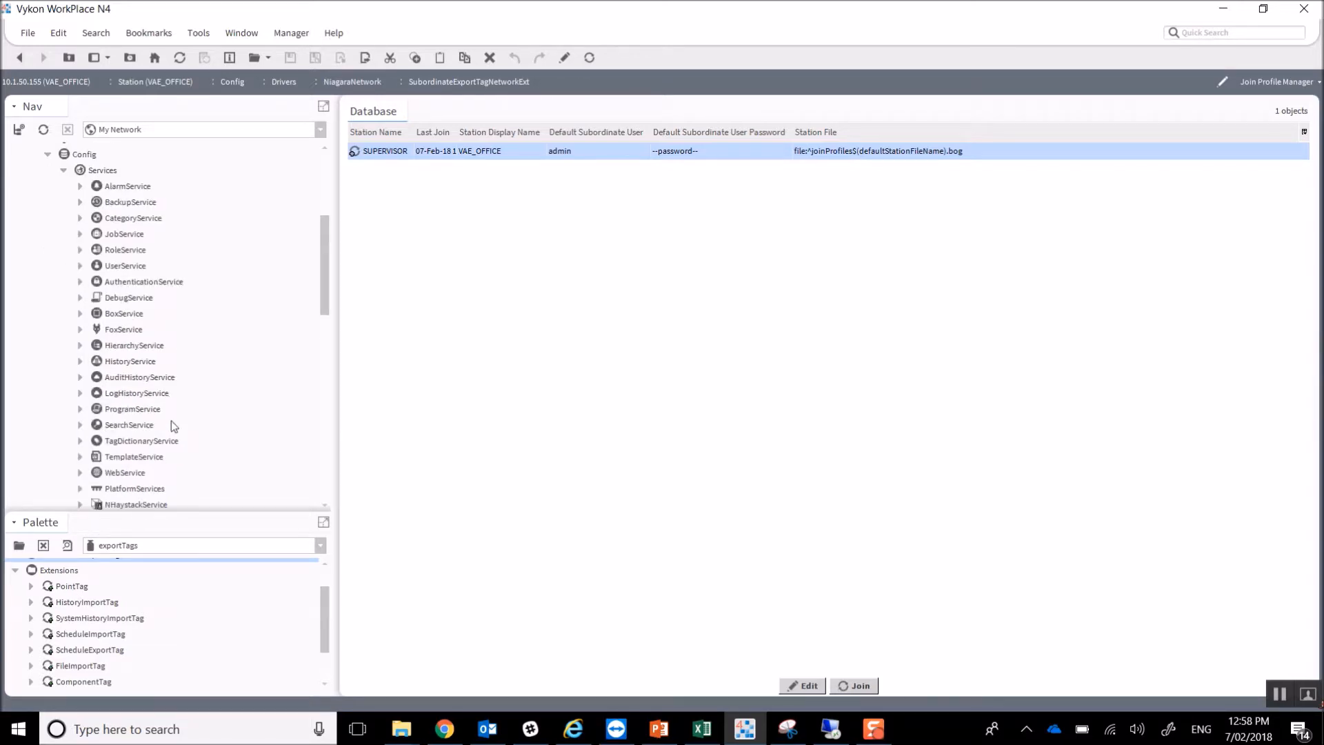
pyautogui.doubleClick(137, 409)
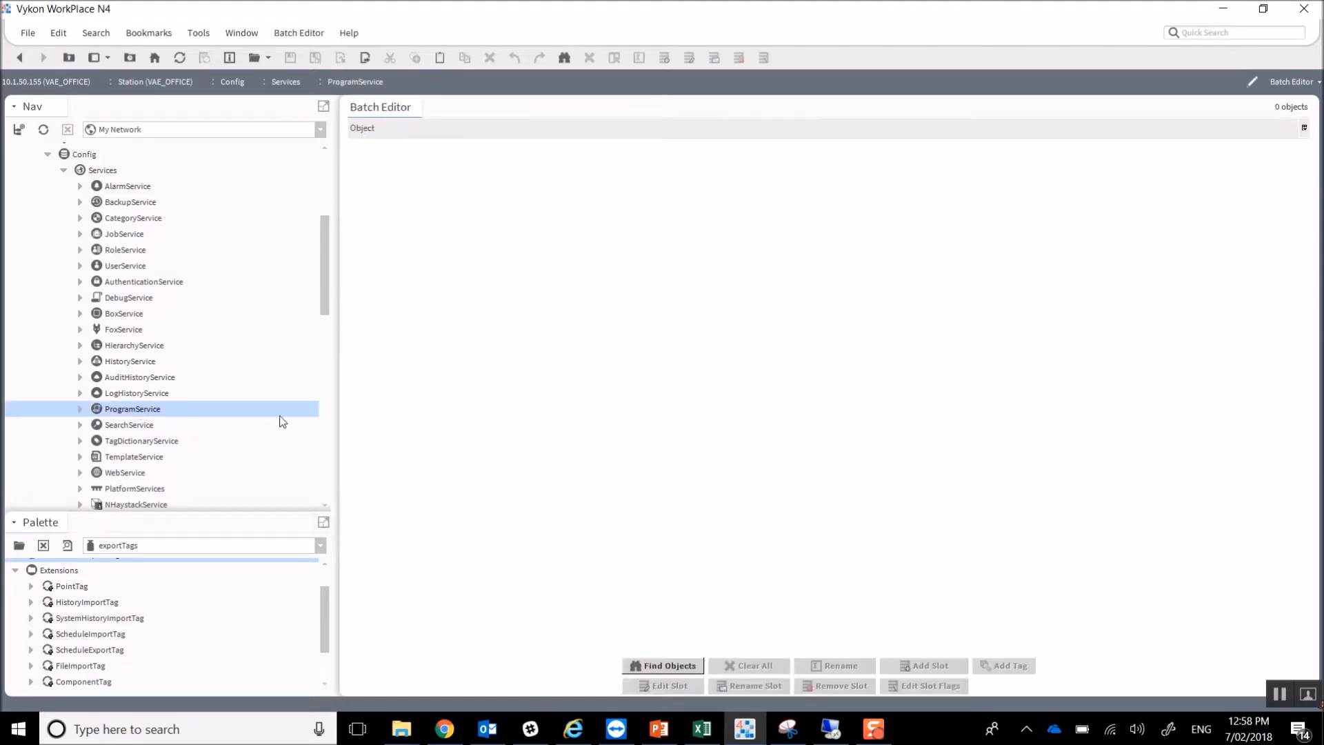
# Find all objects of type Control Point within BacnetAwsNetwork and review the resulting list
pyautogui.click(683, 665)
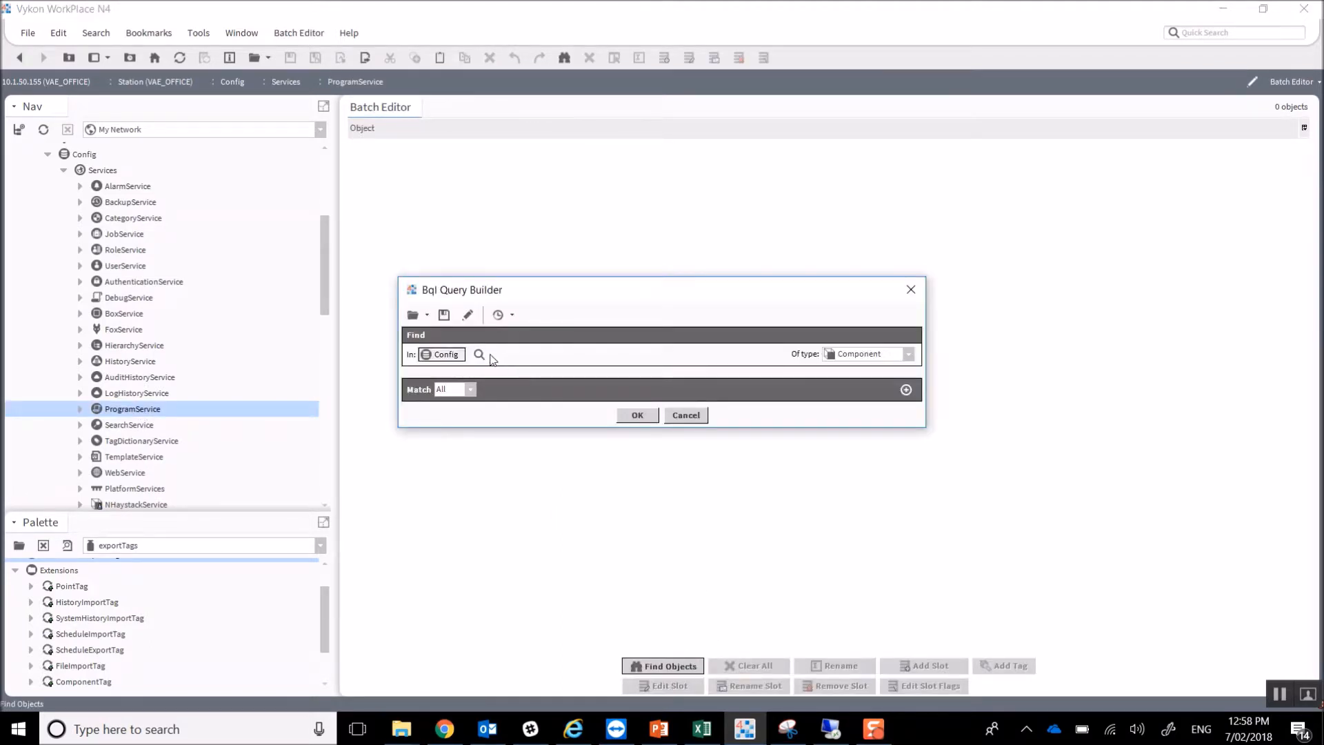
pyautogui.click(480, 355)
pyautogui.click(566, 243)
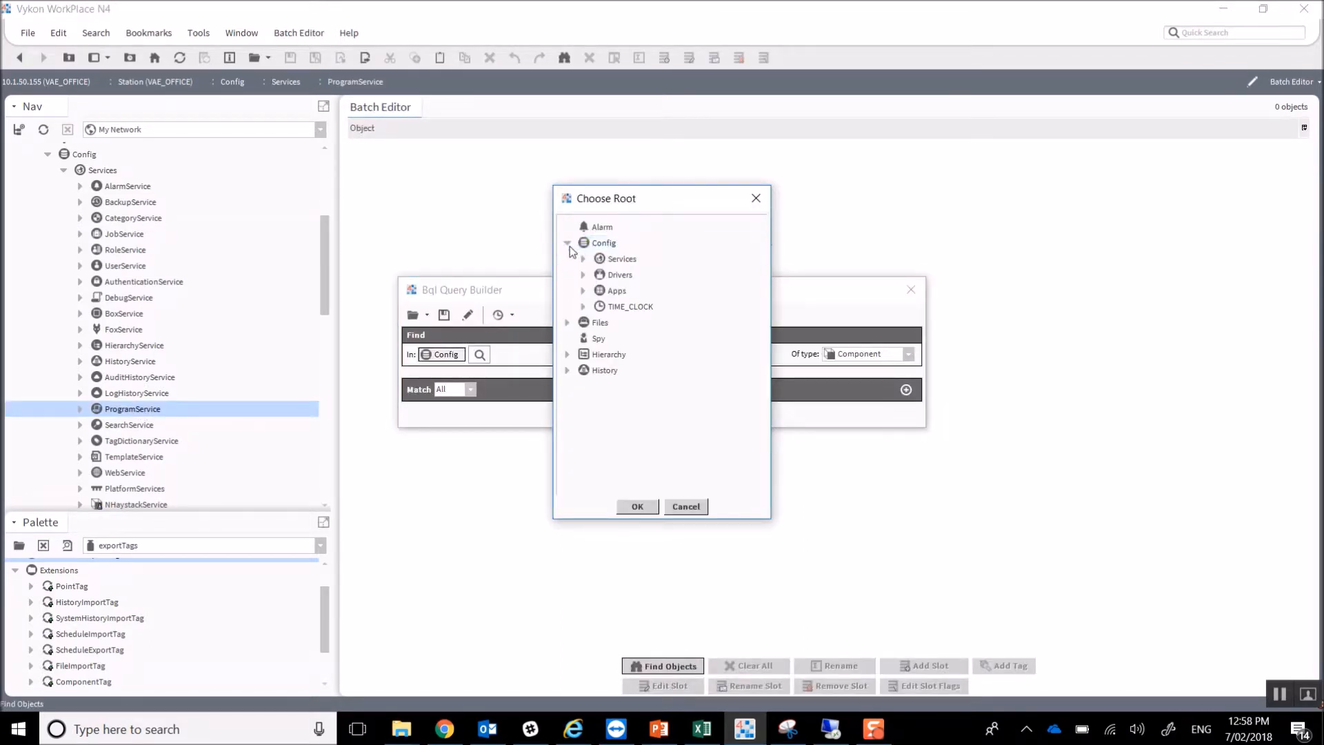
pyautogui.click(584, 275)
pyautogui.doubleClick(660, 307)
pyautogui.click(855, 356)
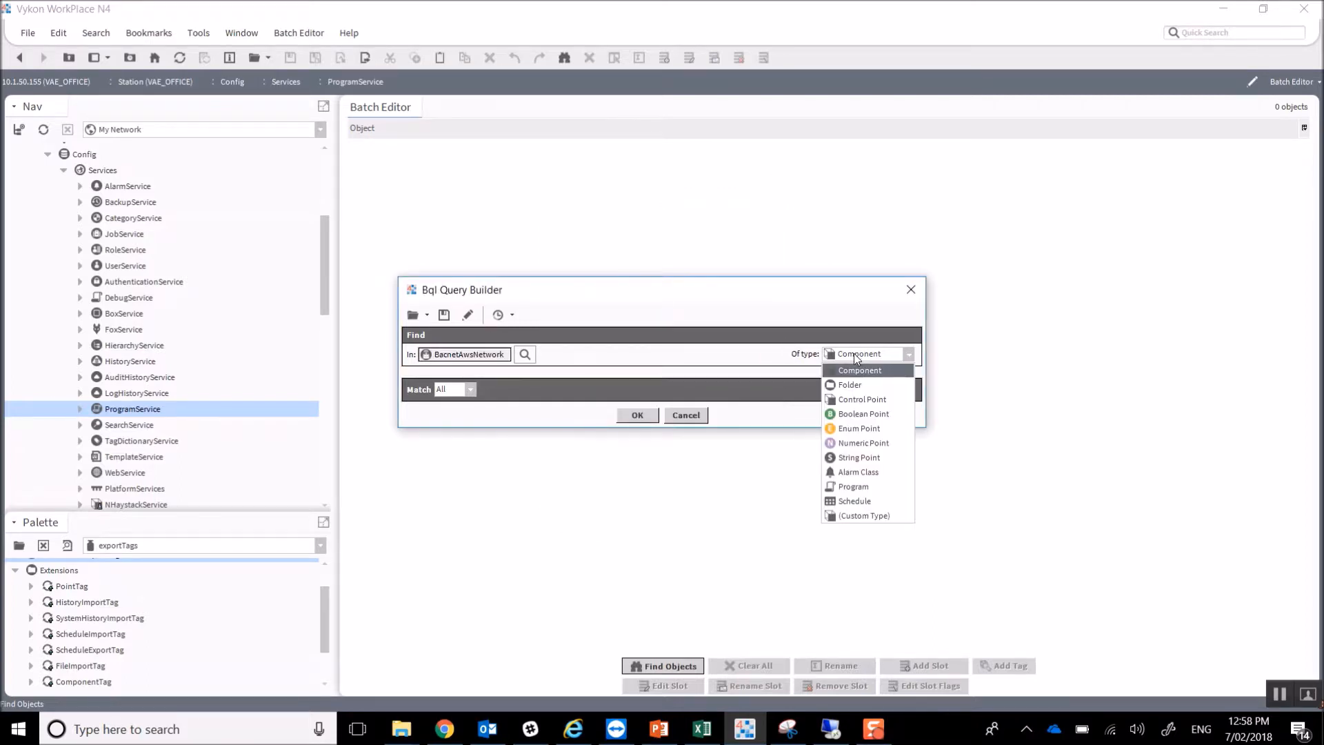
pyautogui.click(855, 400)
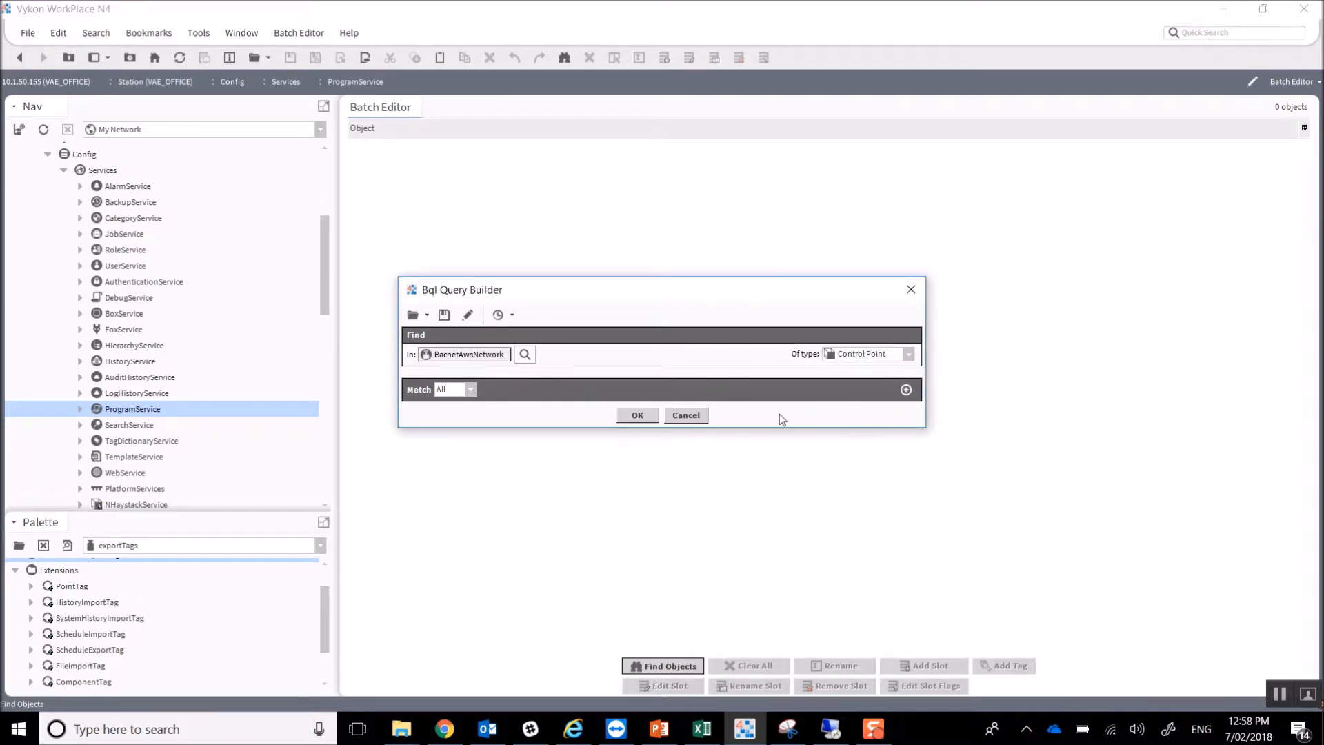
pyautogui.click(637, 415)
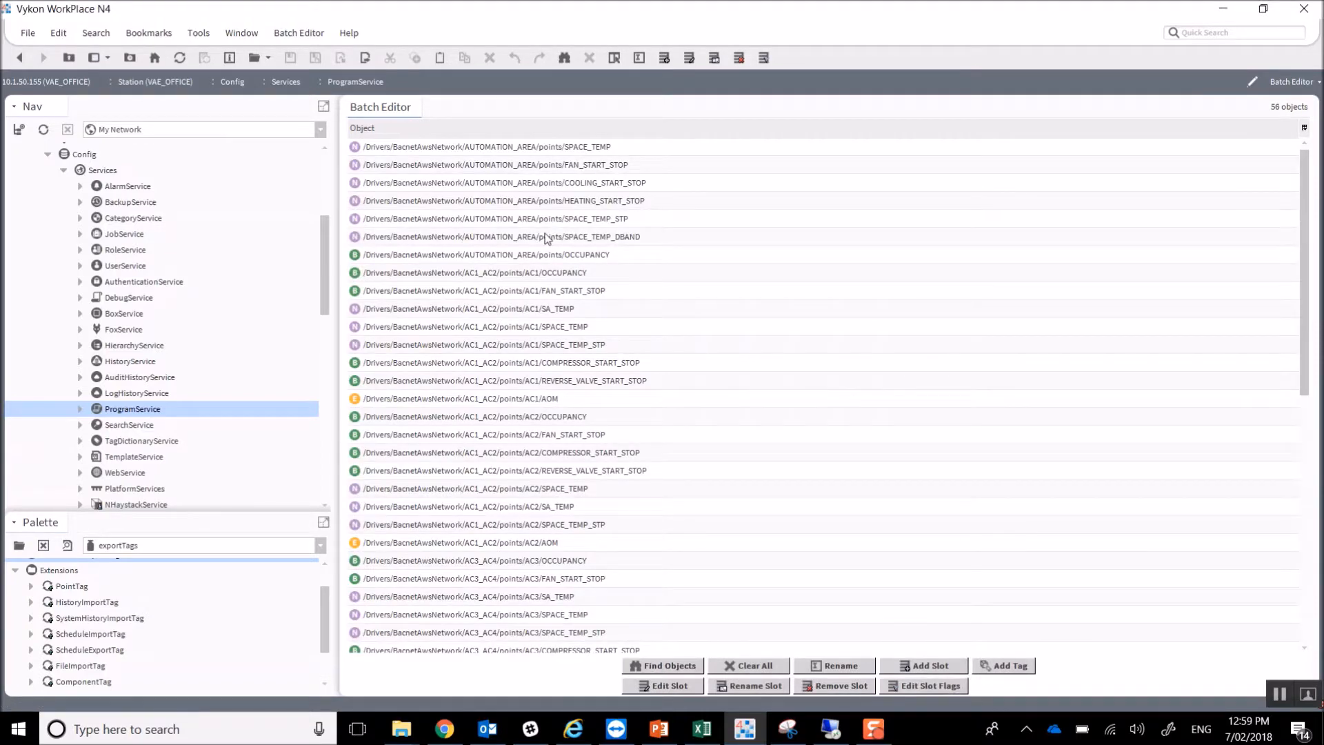
pyautogui.scroll(-10, 545, 248)
pyautogui.scroll(3, 545, 256)
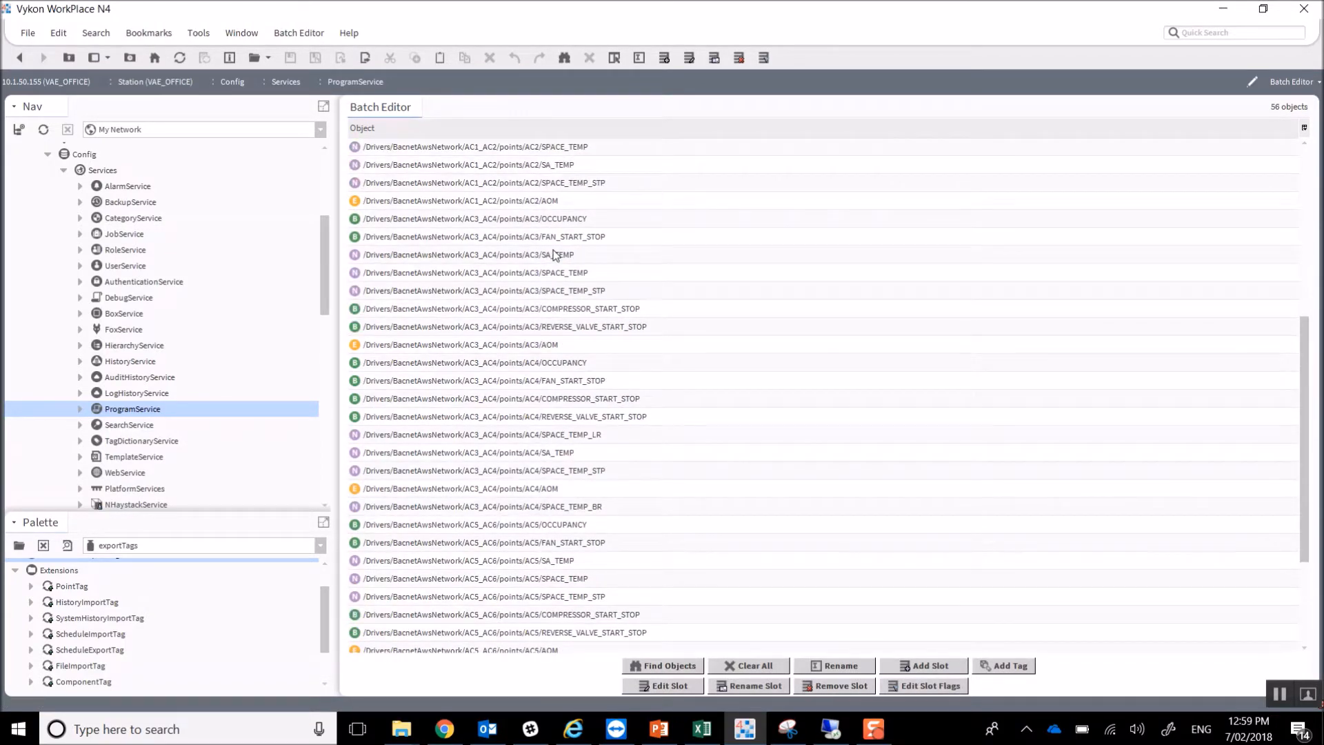
pyautogui.scroll(7, 724, 414)
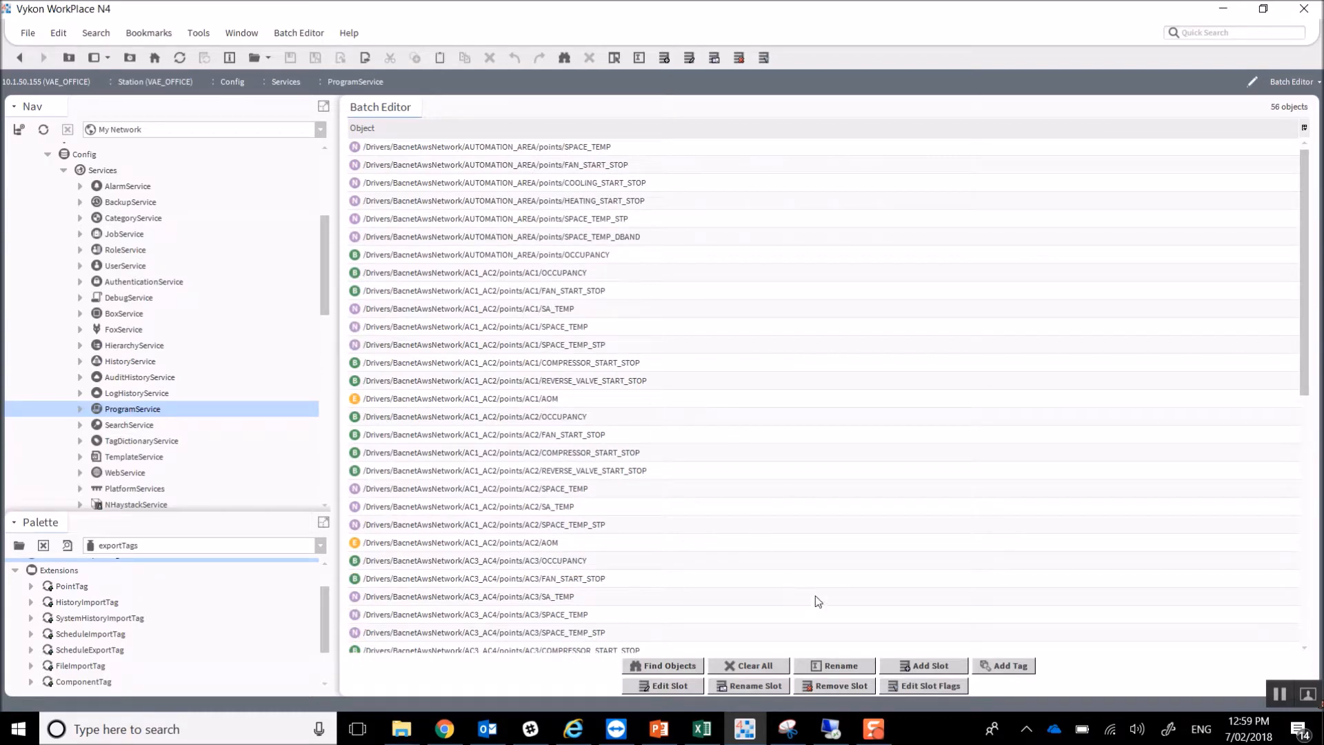
# Set up a new batch slot named pointTagExt with type exportTags PointTag for the found points
pyautogui.click(920, 666)
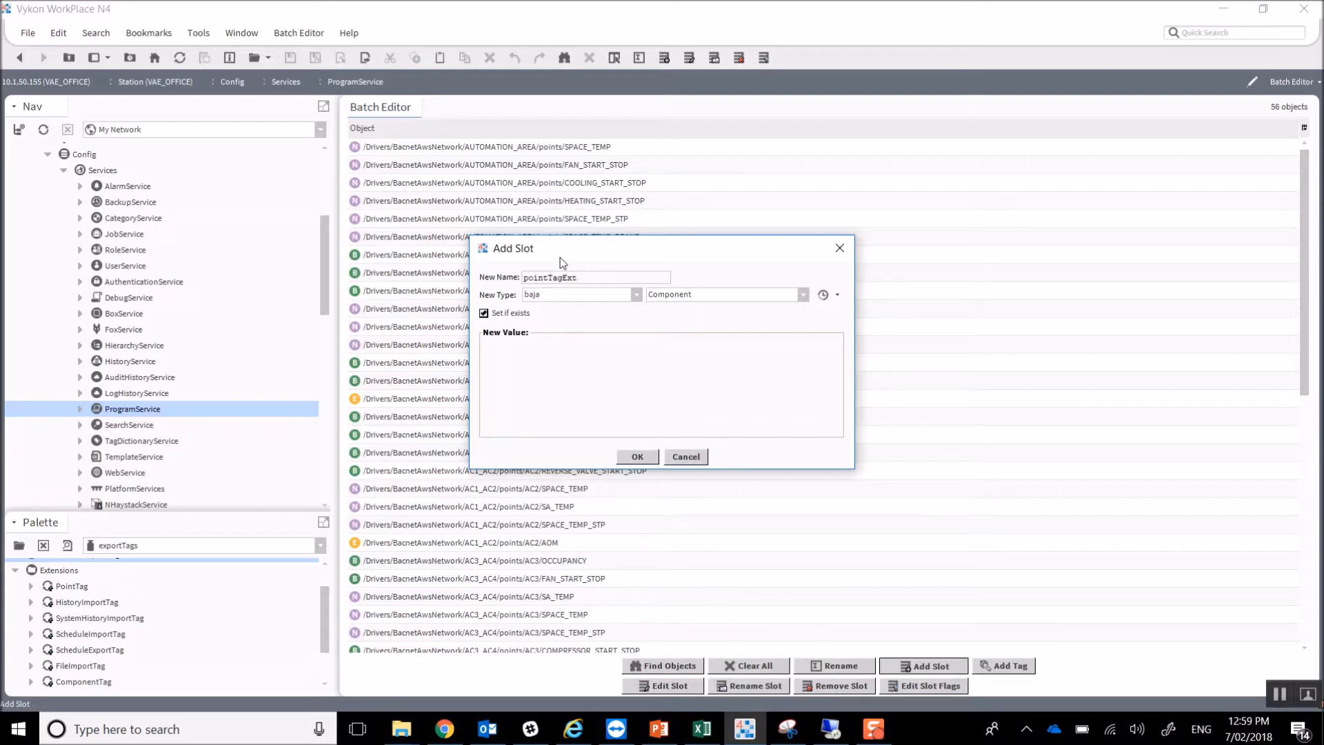
pyautogui.click(593, 296)
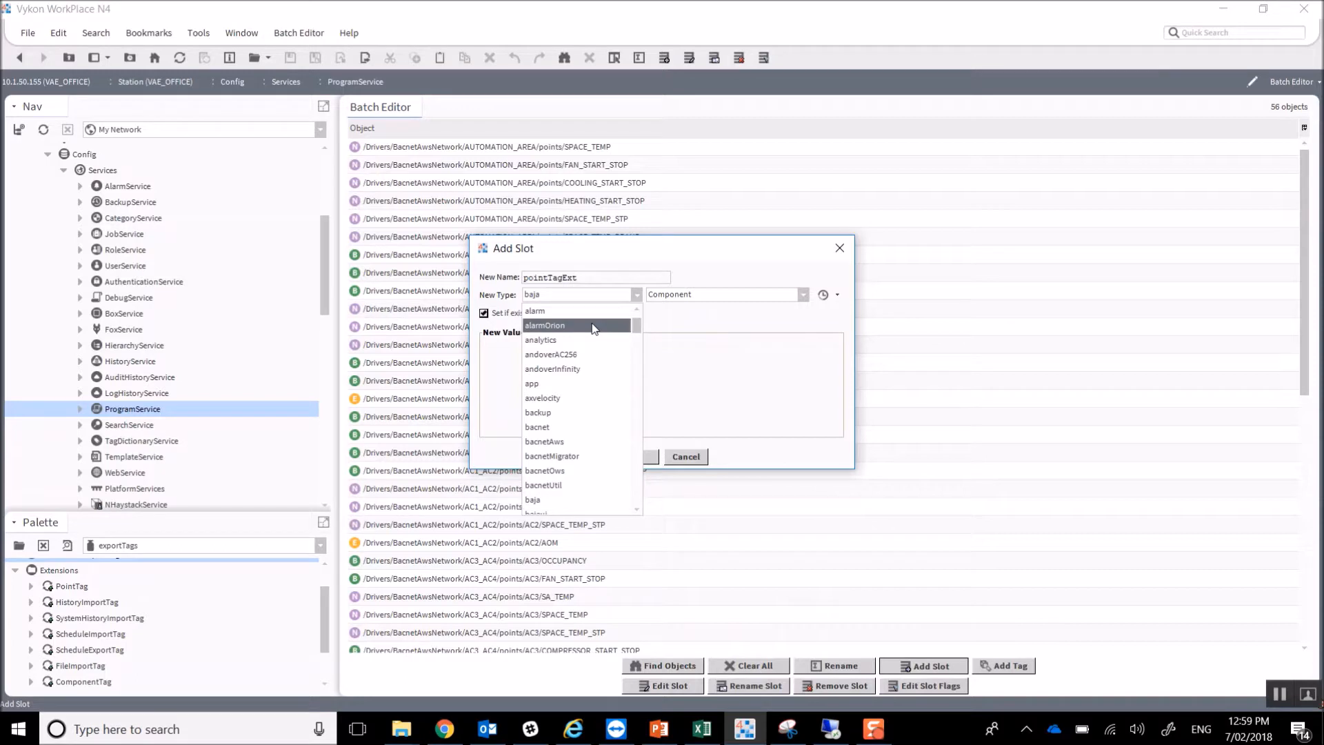
pyautogui.write('ex')
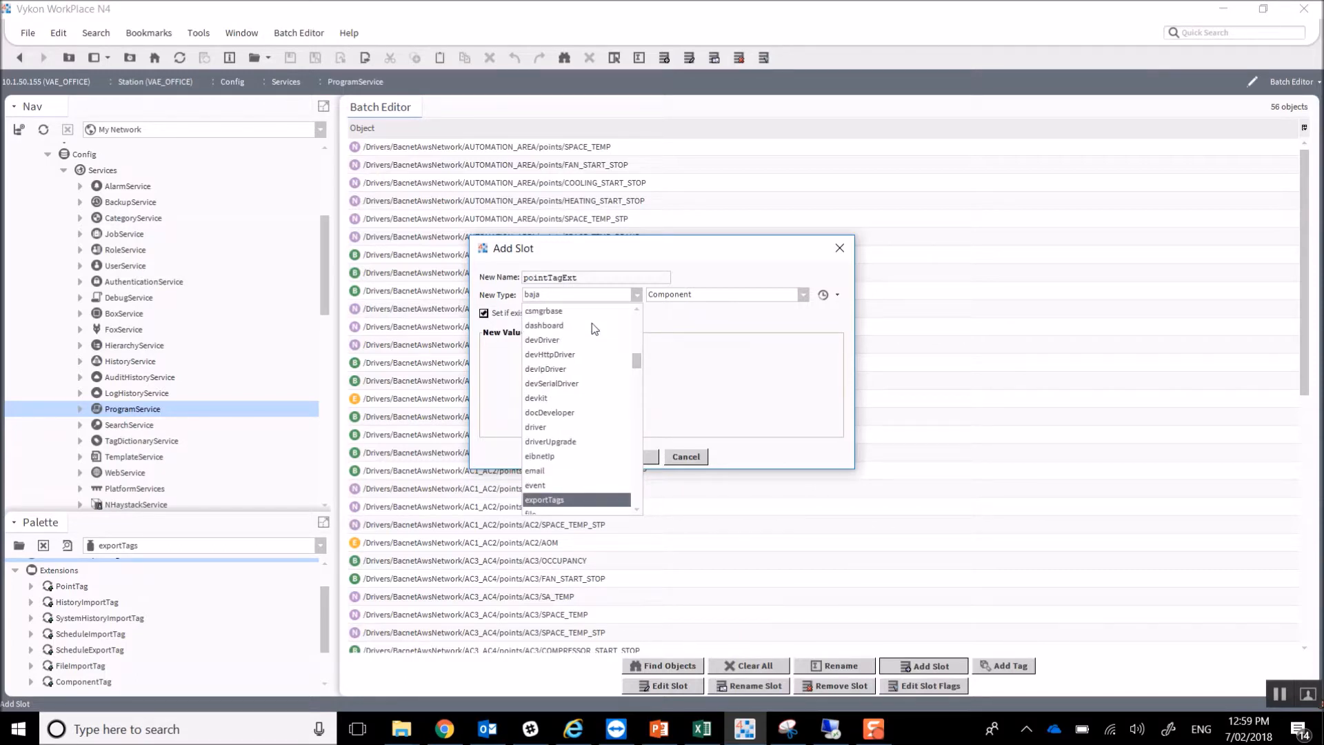
pyautogui.click(583, 500)
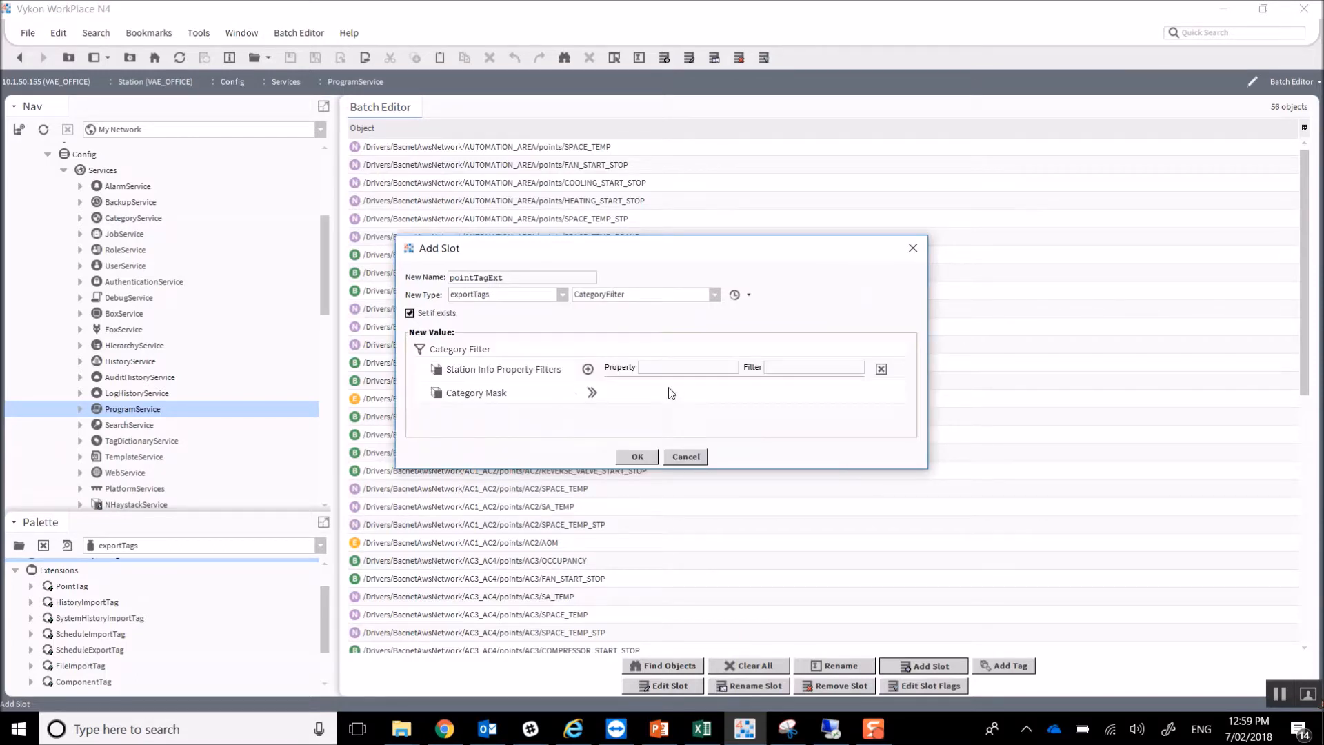
pyautogui.click(651, 296)
pyautogui.write('p')
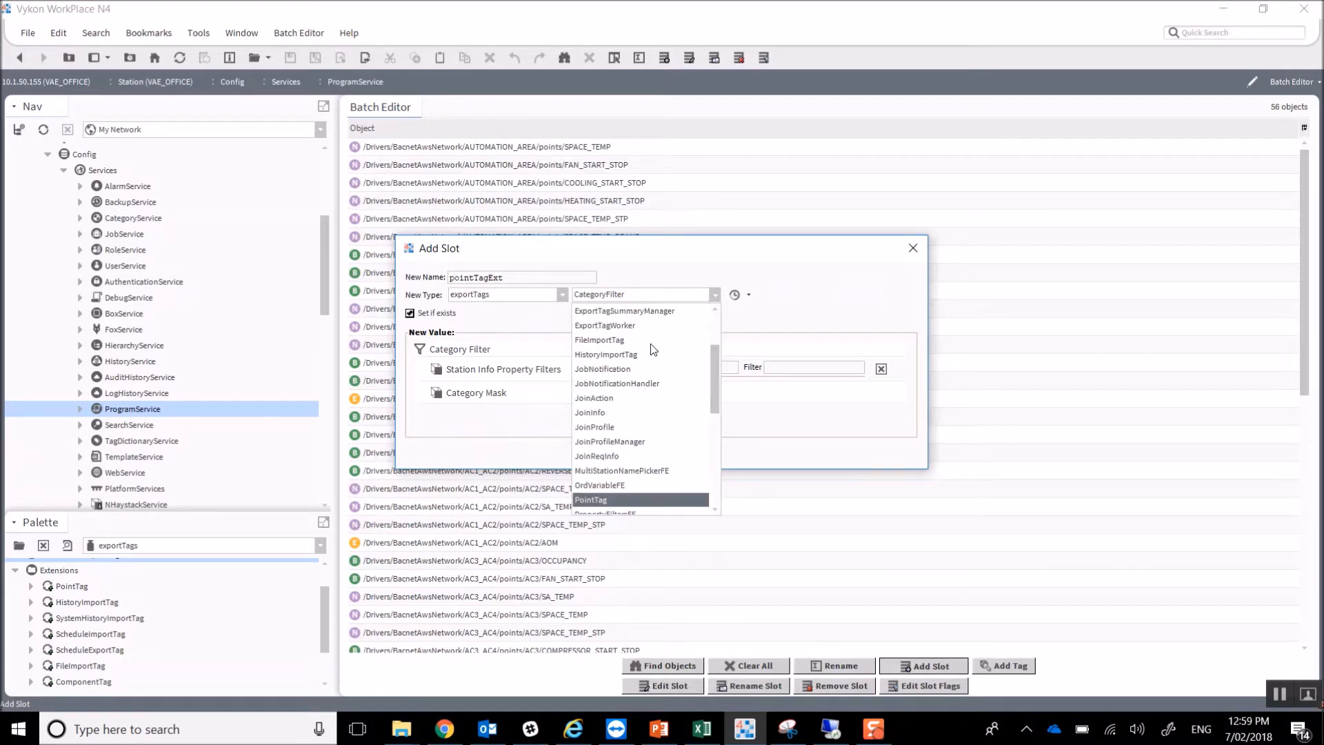
pyautogui.click(626, 493)
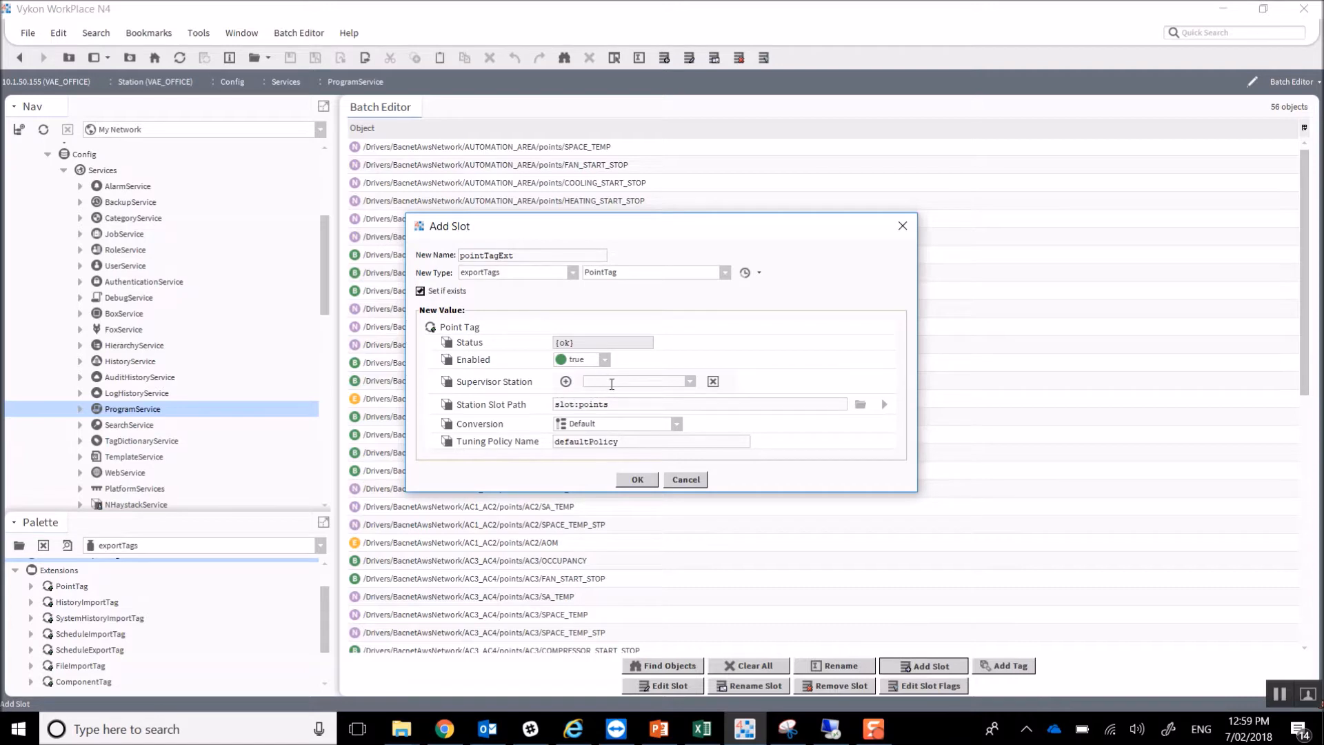
# Choose the supervisor station, set Station Slot Path to slot:points/%networkFolderPath%, and add the point tag to all listed points
pyautogui.click(690, 382)
pyautogui.click(674, 396)
pyautogui.moveTo(674, 400); pyautogui.dragTo(538, 407)
pyautogui.write('slot:points/%networkFolderPath%')
pyautogui.click(637, 479)
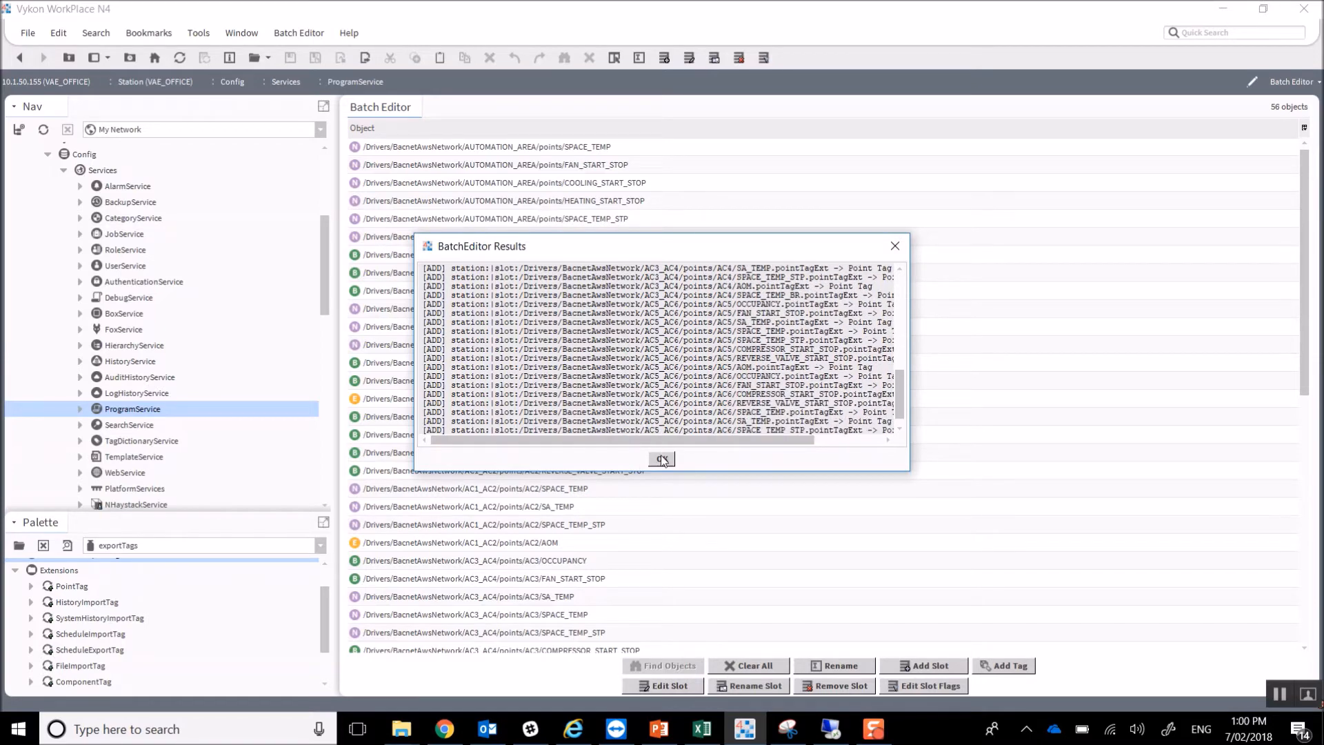
pyautogui.click(662, 460)
# Save the VAE_OFFICE station
pyautogui.scroll(3, 193, 288)
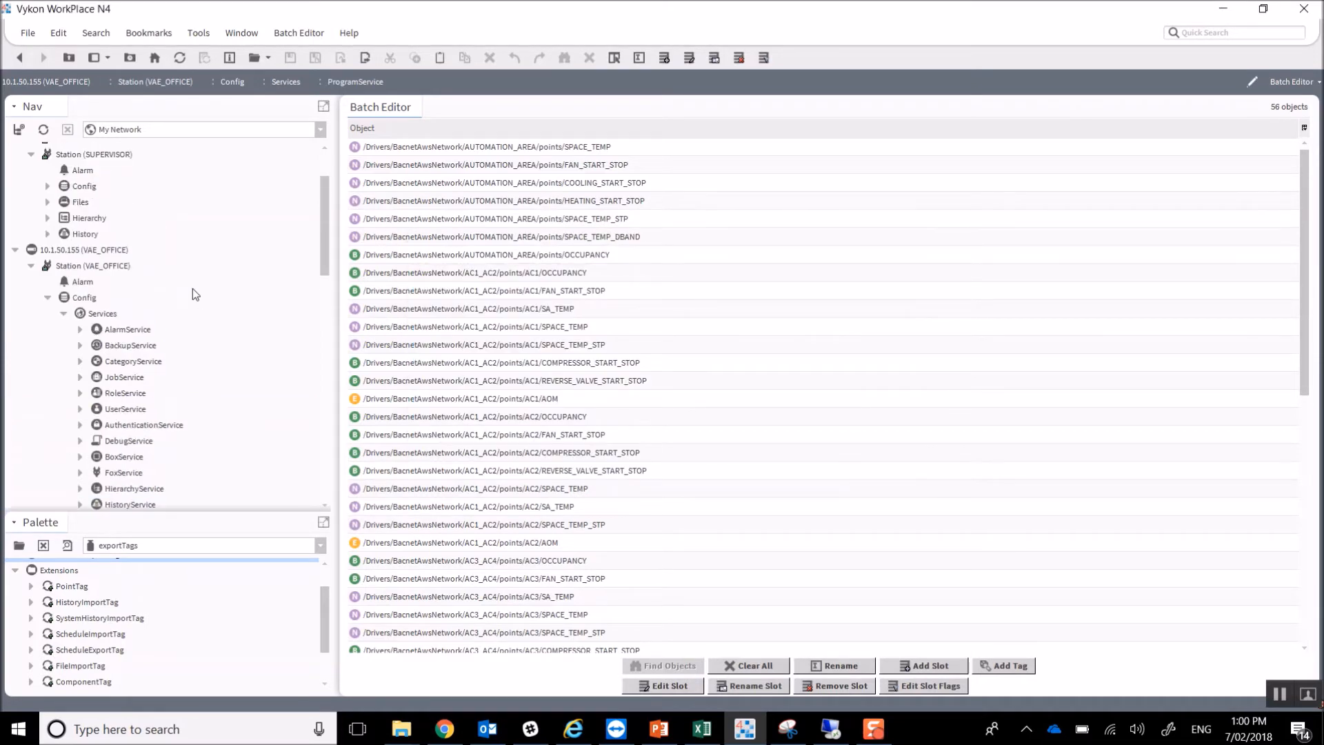
pyautogui.rightClick(97, 265)
pyautogui.click(135, 396)
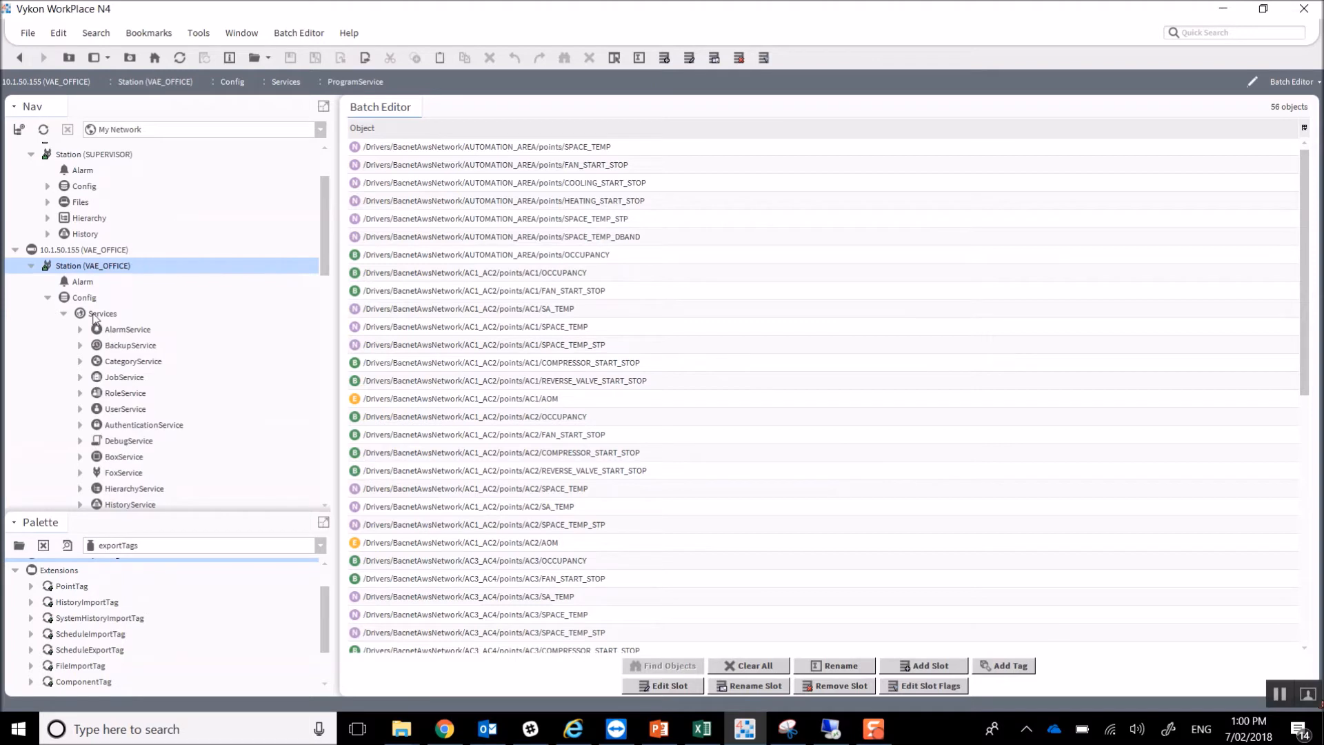
# Run the Join action again on VAE_OFFICE in the supervisor's NiagaraNetwork to bring in the tagged points
pyautogui.click(31, 265)
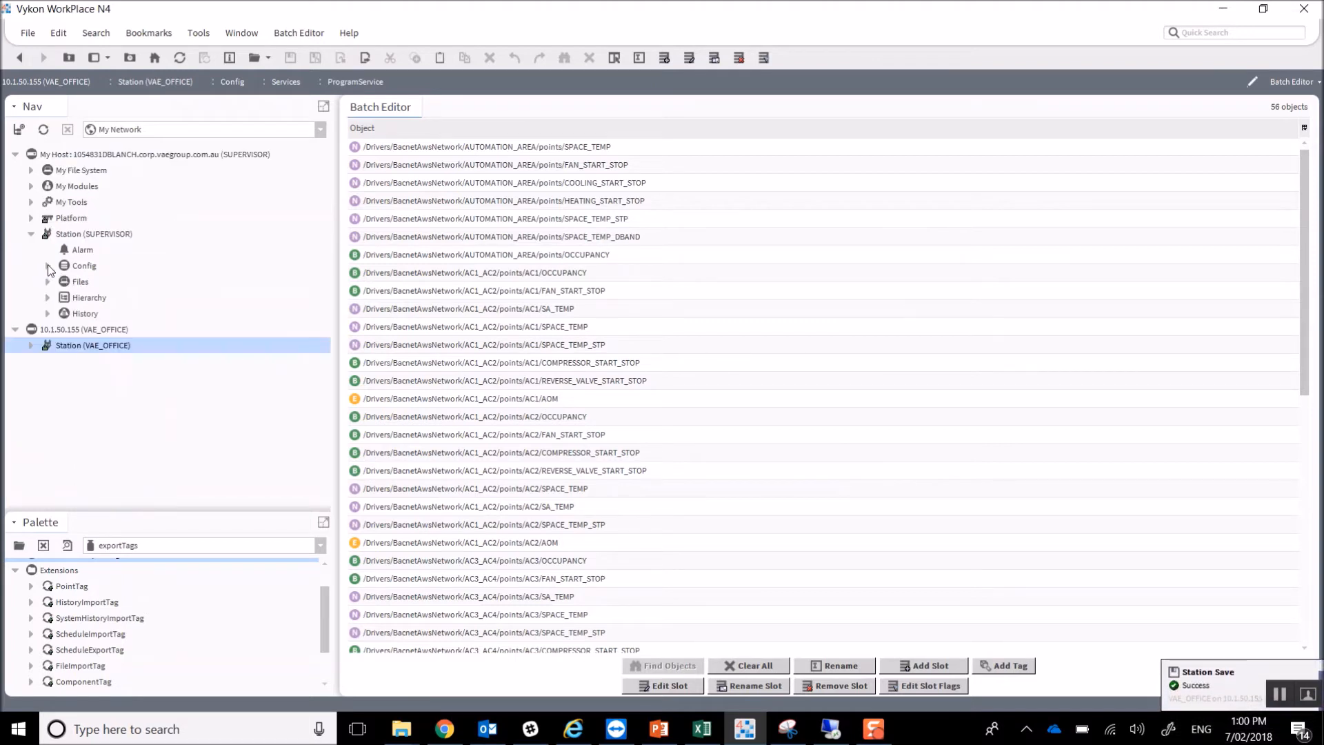
pyautogui.click(47, 265)
pyautogui.click(63, 266)
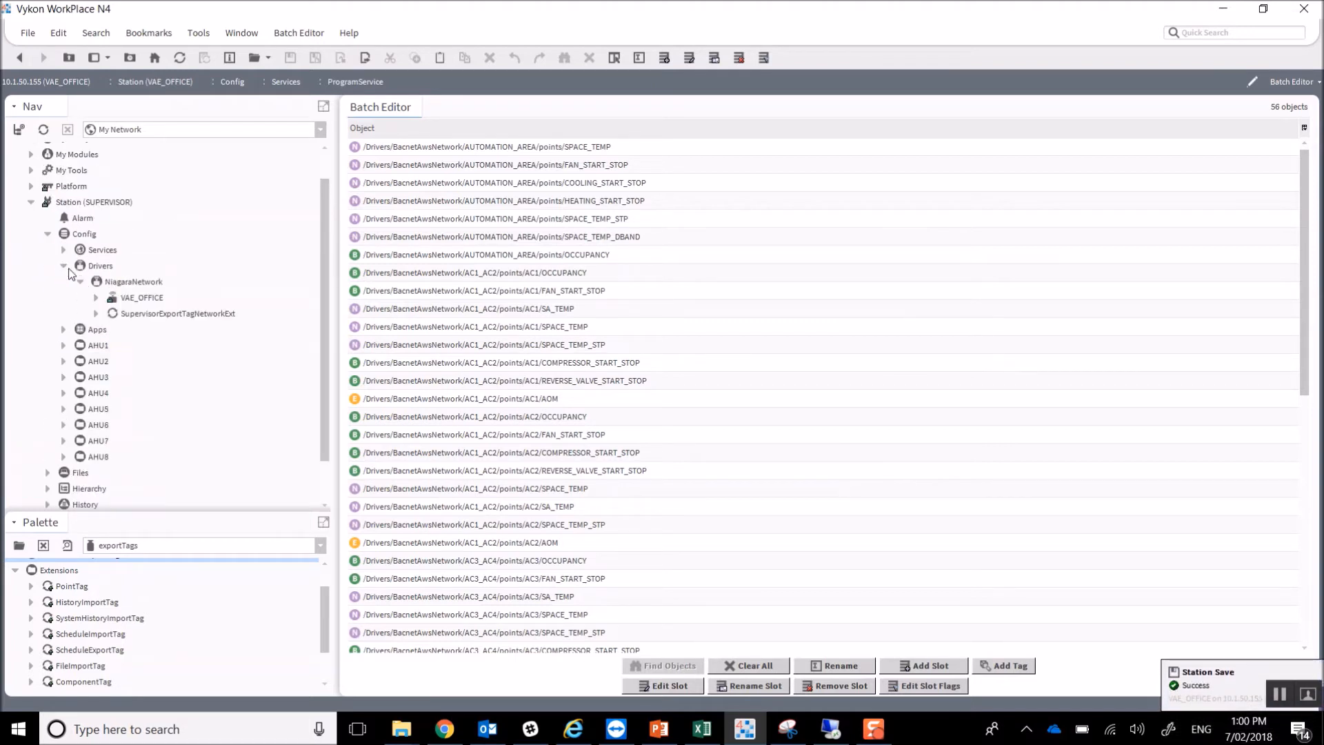
pyautogui.click(96, 297)
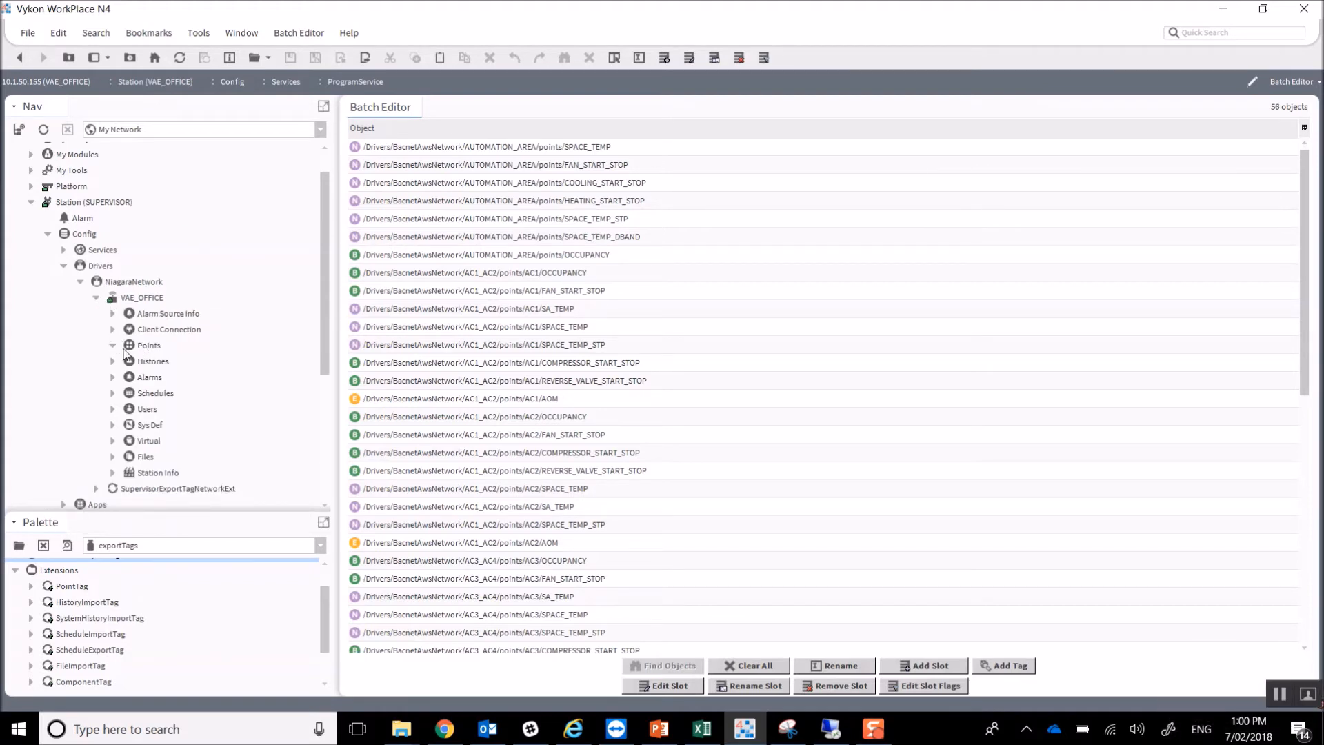
pyautogui.click(137, 301)
pyautogui.rightClick(137, 300)
pyautogui.moveTo(231, 239)
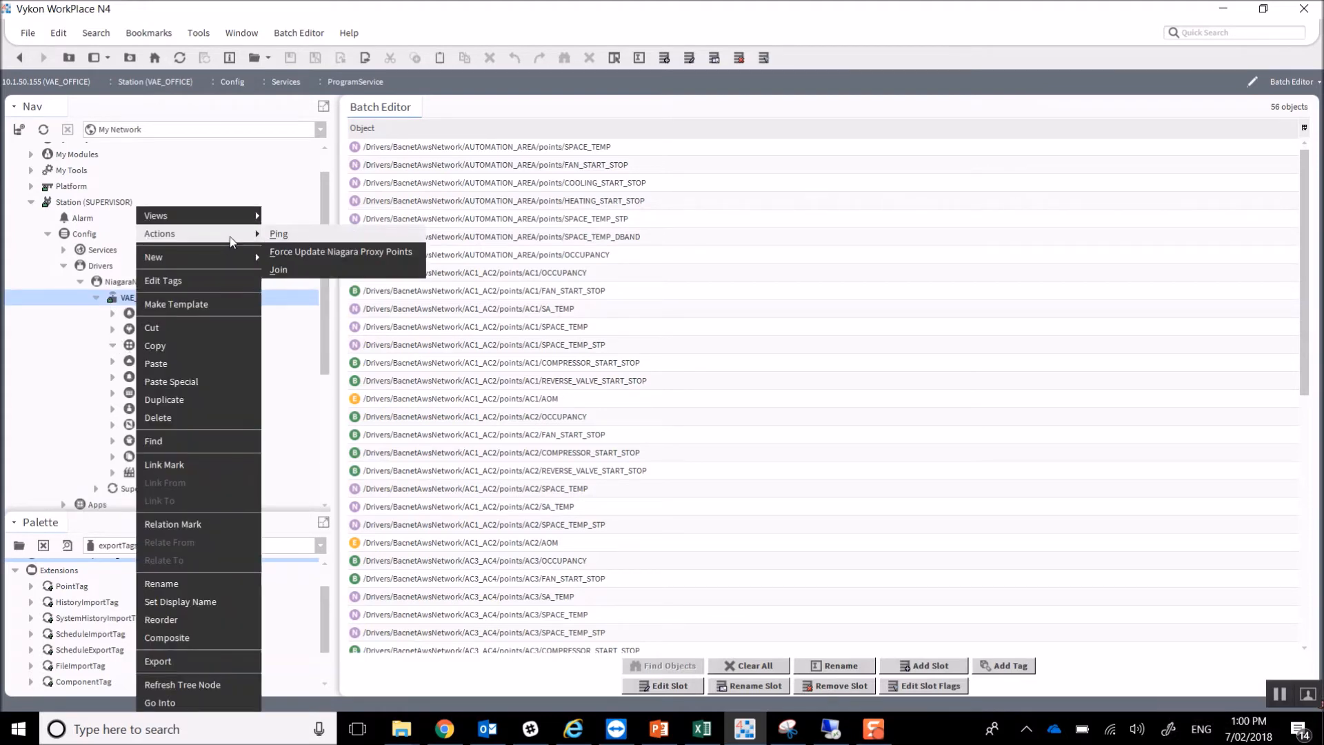
pyautogui.click(279, 269)
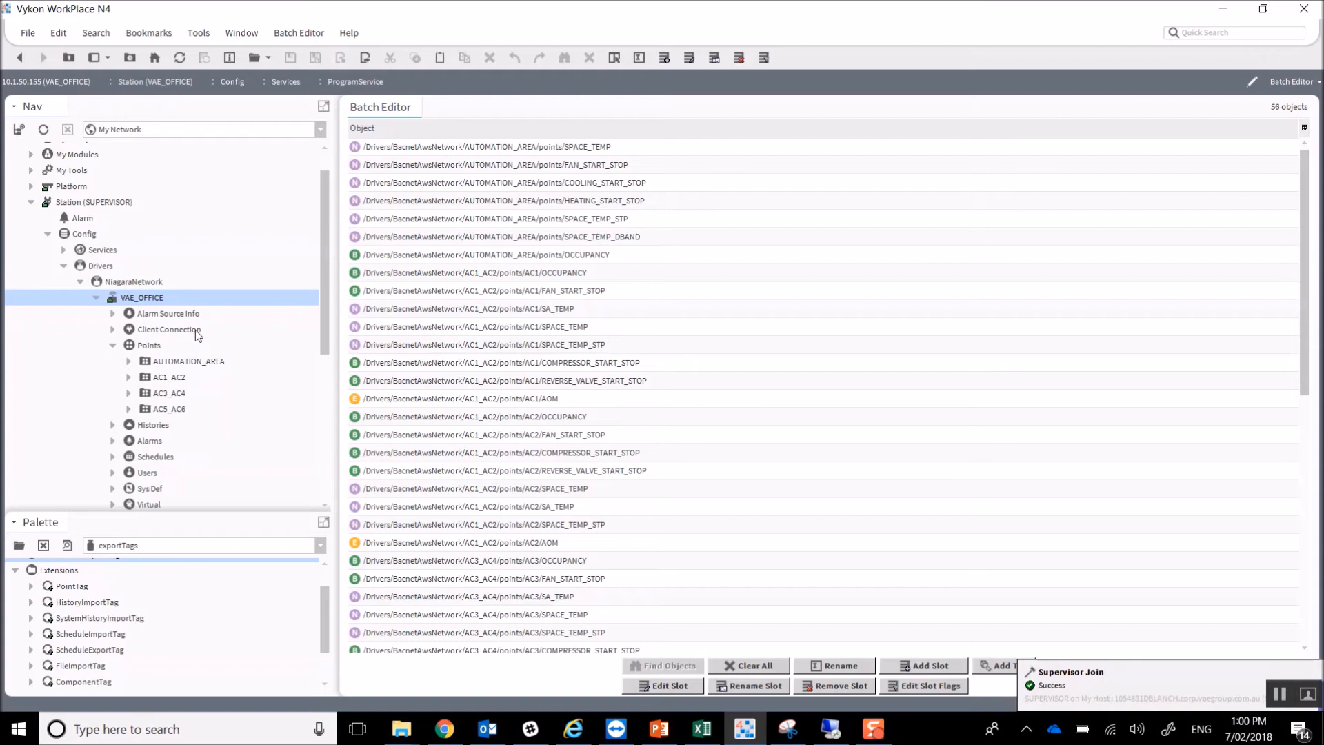
# Inspect the AC1 points created in the supervisor under VAE_OFFICE's AC1_AC2 points folder
pyautogui.click(128, 377)
pyautogui.click(145, 393)
pyautogui.doubleClick(189, 410)
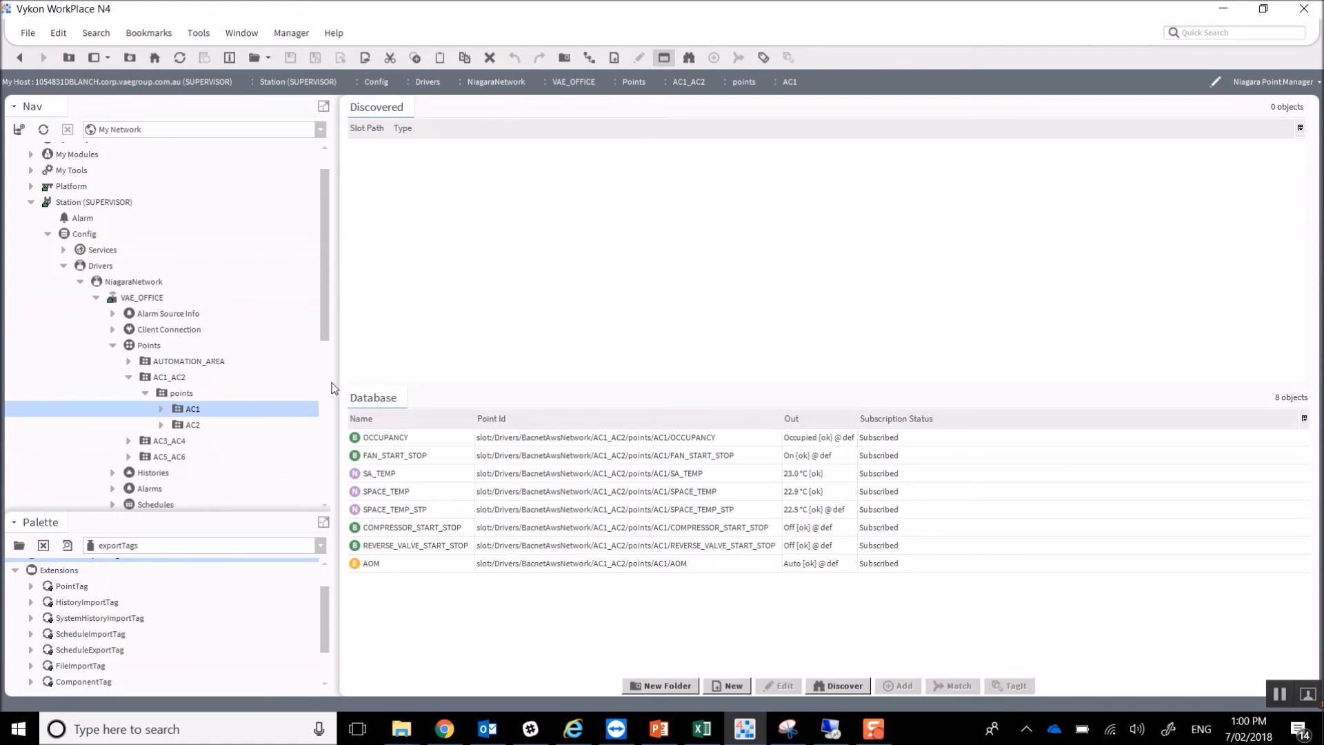
pyautogui.scroll(-2, 264, 361)
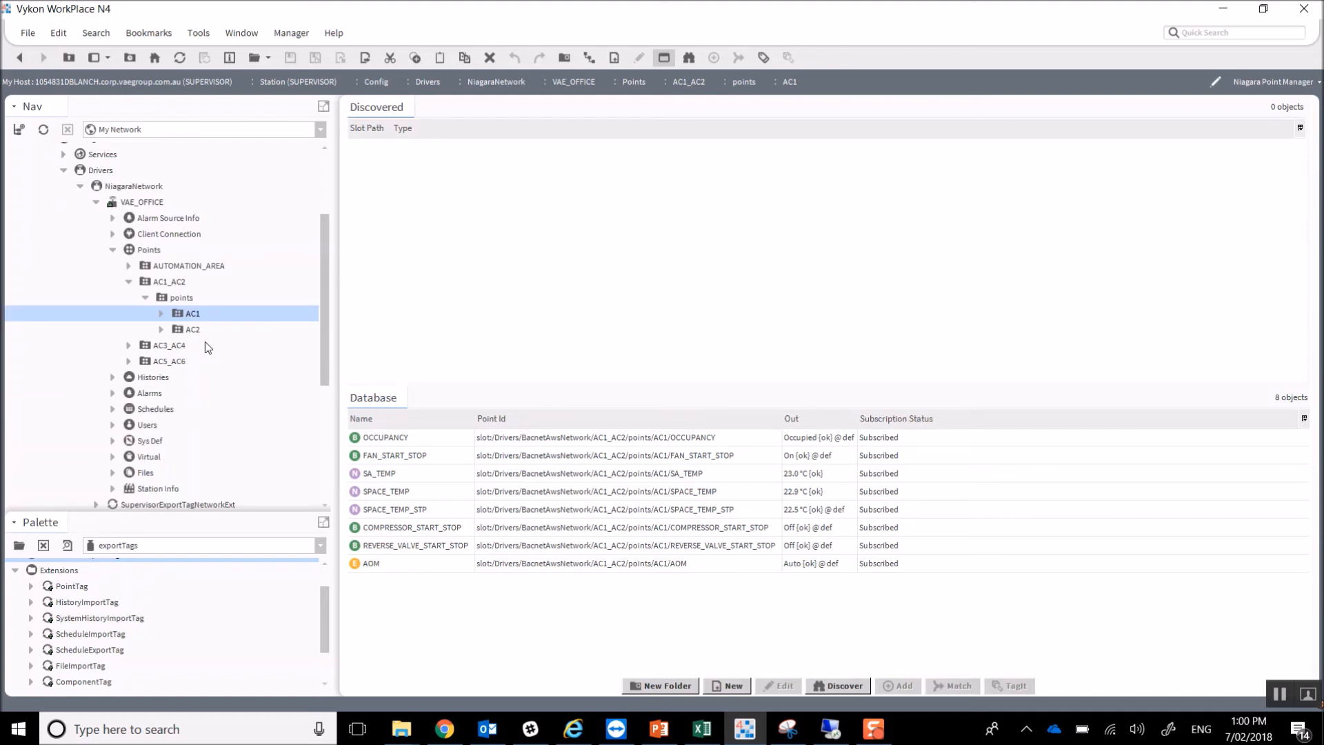